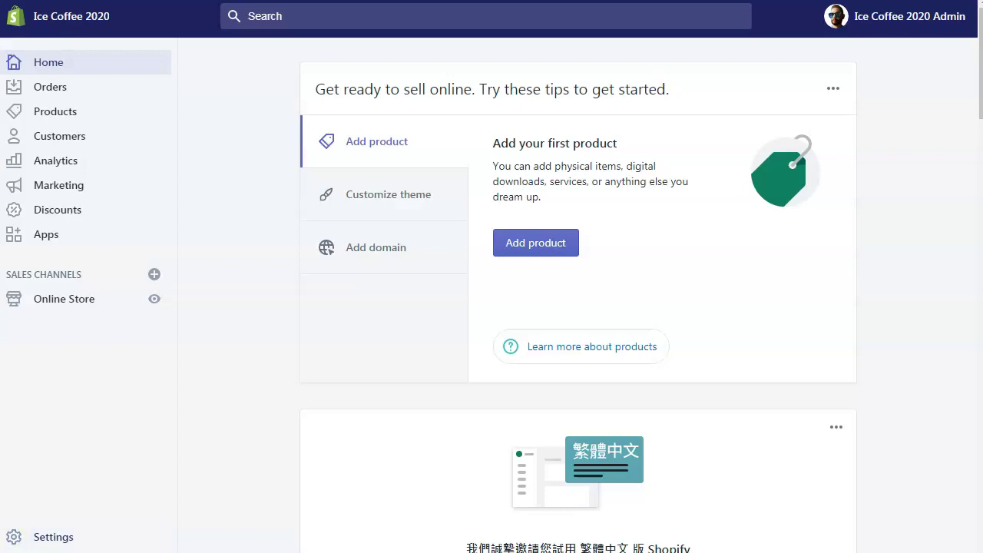
- Open the preferences page of the online store
click(219, 432)
click(31, 67)
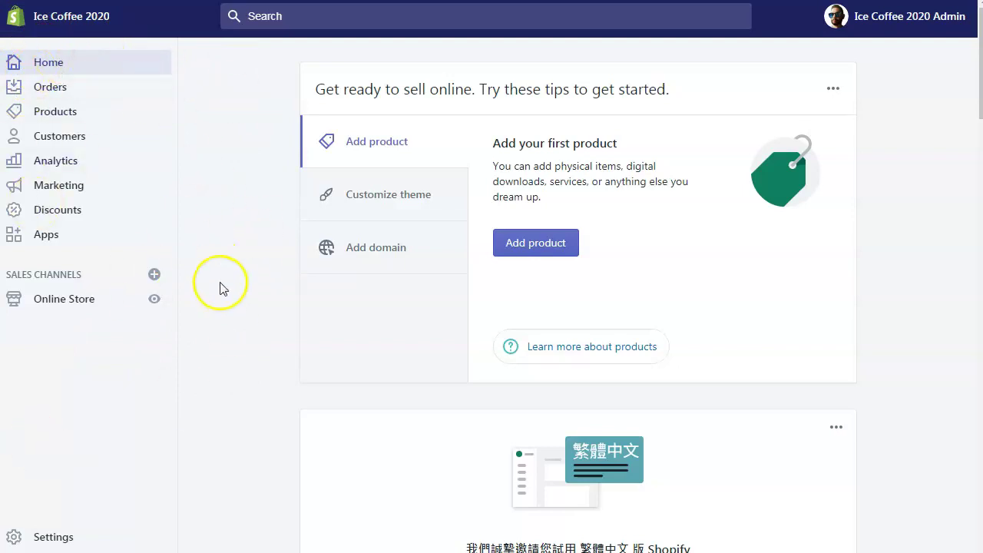
click(73, 307)
click(72, 434)
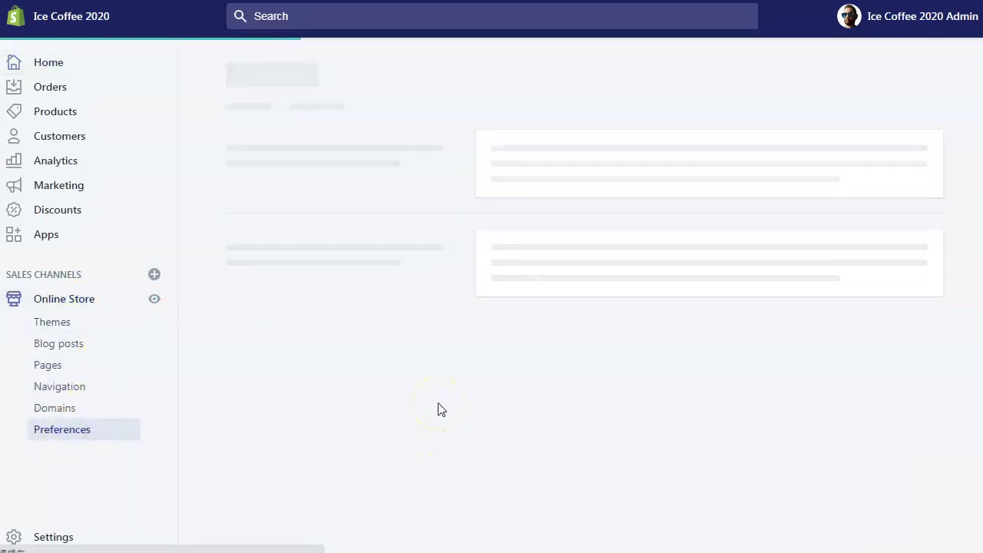
- Examine the store preferences for title and meta description, social sharing image, Google Analytics, Facebook Pixel and password protection
scroll(391, 392, down, 1)
scroll(336, 197, up, 1)
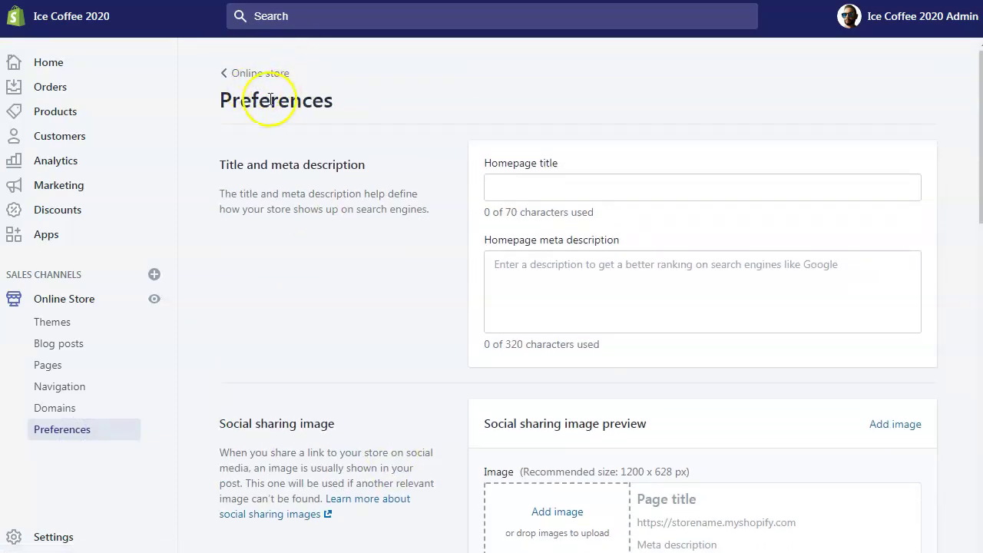
scroll(296, 281, down, 4)
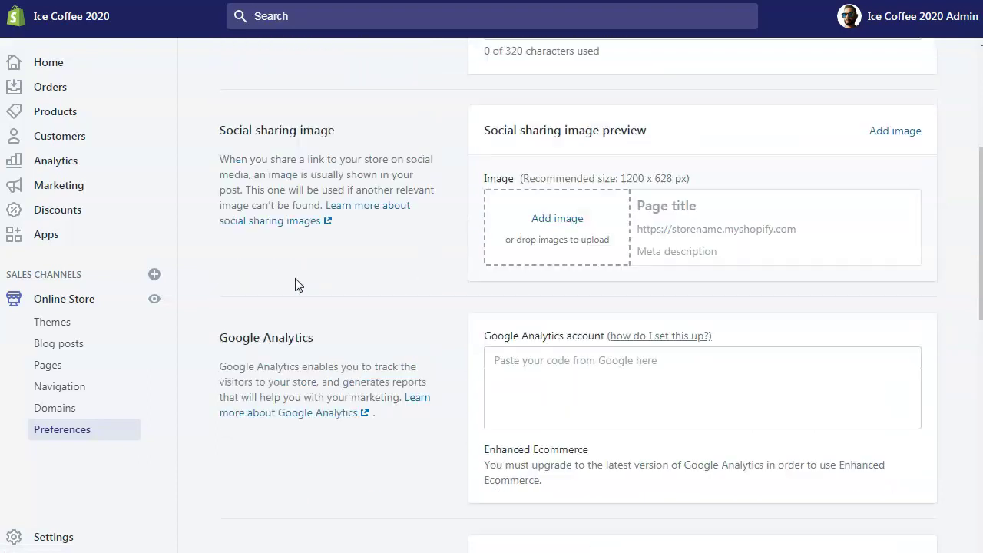
scroll(297, 281, up, 4)
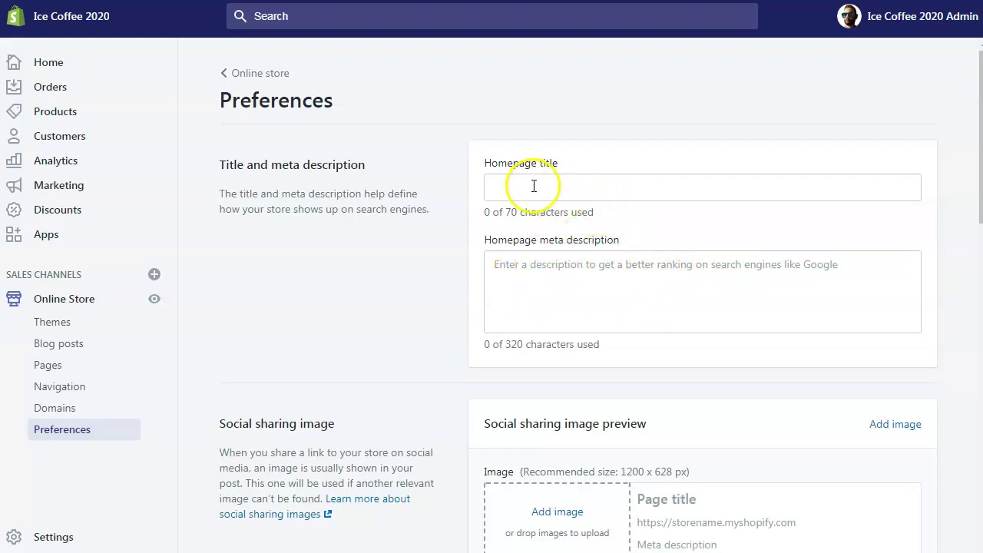
scroll(607, 246, down, 2)
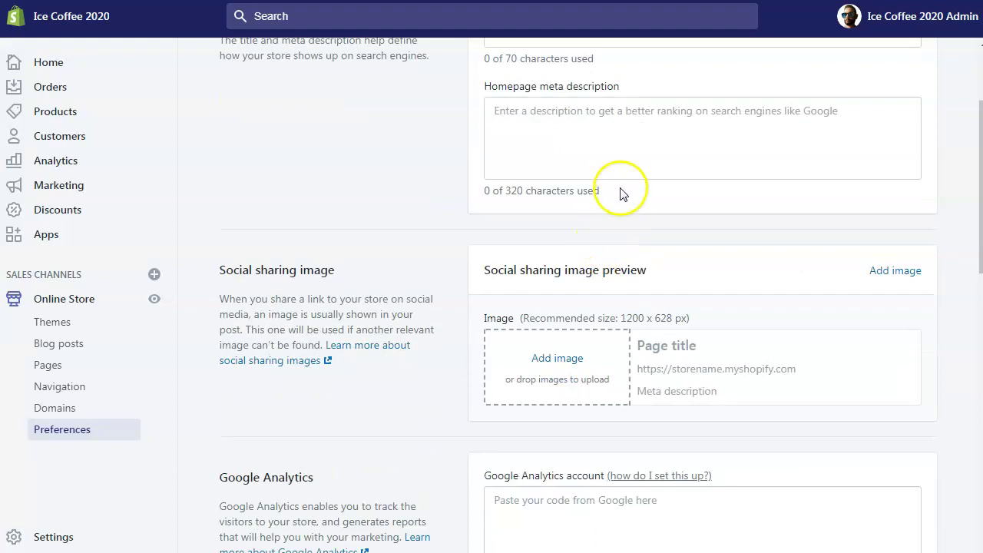
scroll(730, 136, down, 1)
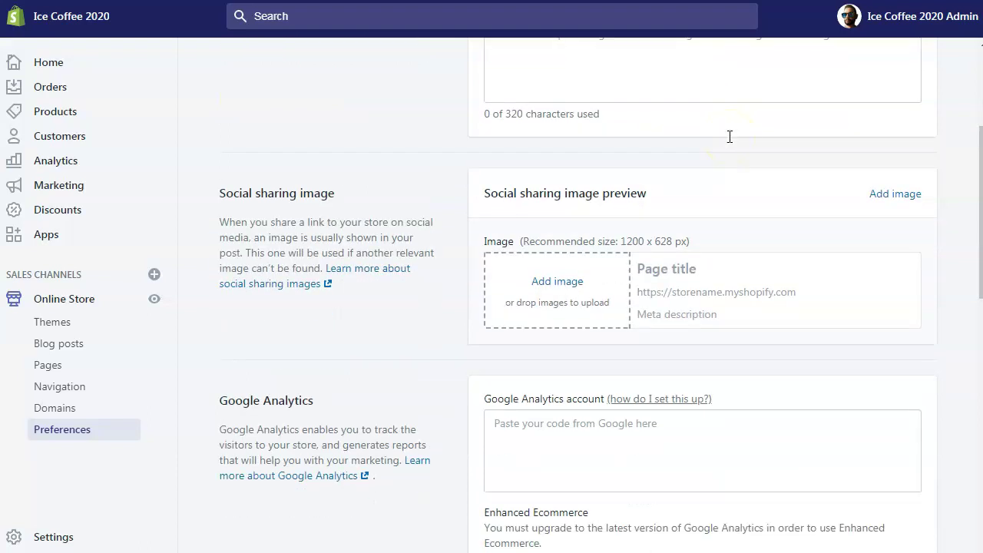
scroll(729, 136, down, 1)
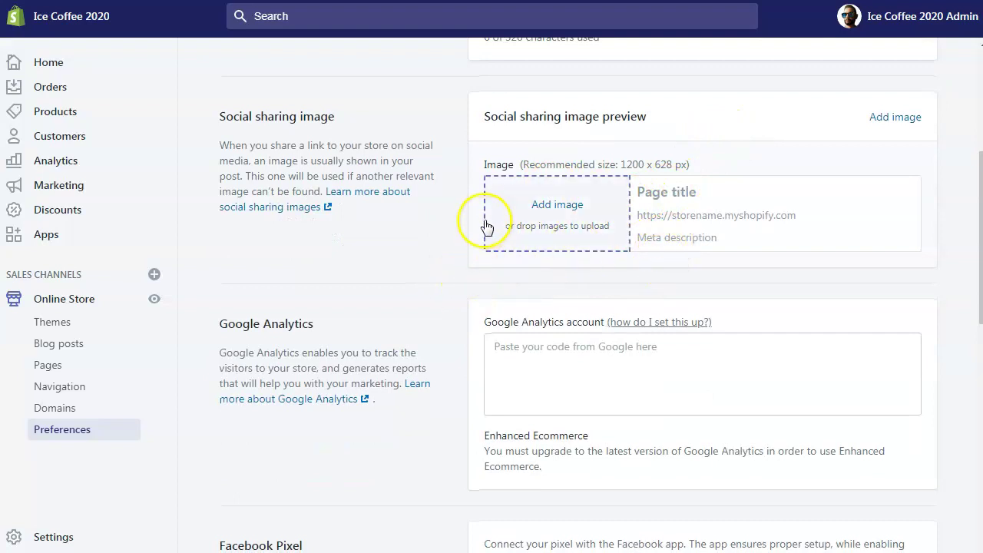
scroll(351, 276, down, 1)
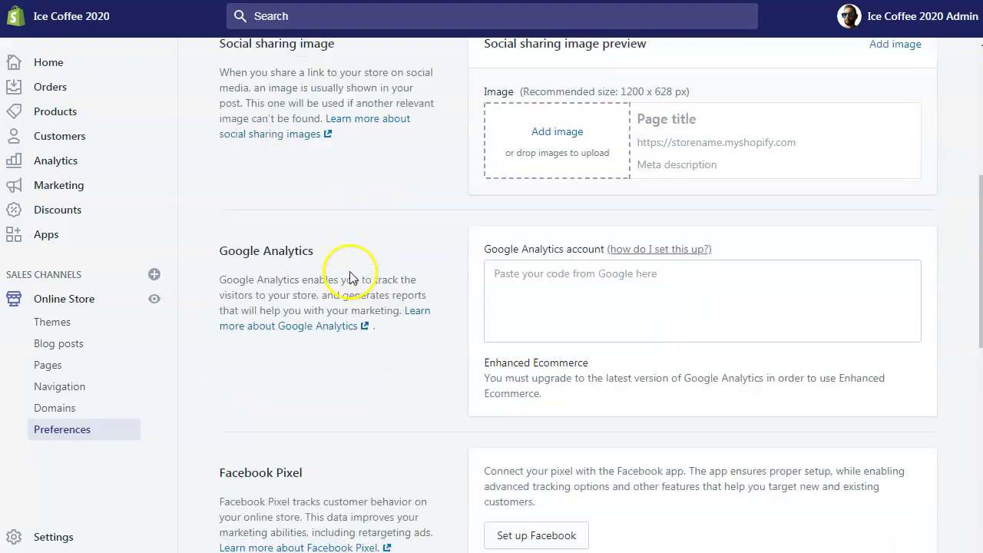
scroll(351, 275, down, 1)
scroll(314, 138, up, 1)
scroll(357, 188, down, 1)
scroll(363, 197, down, 3)
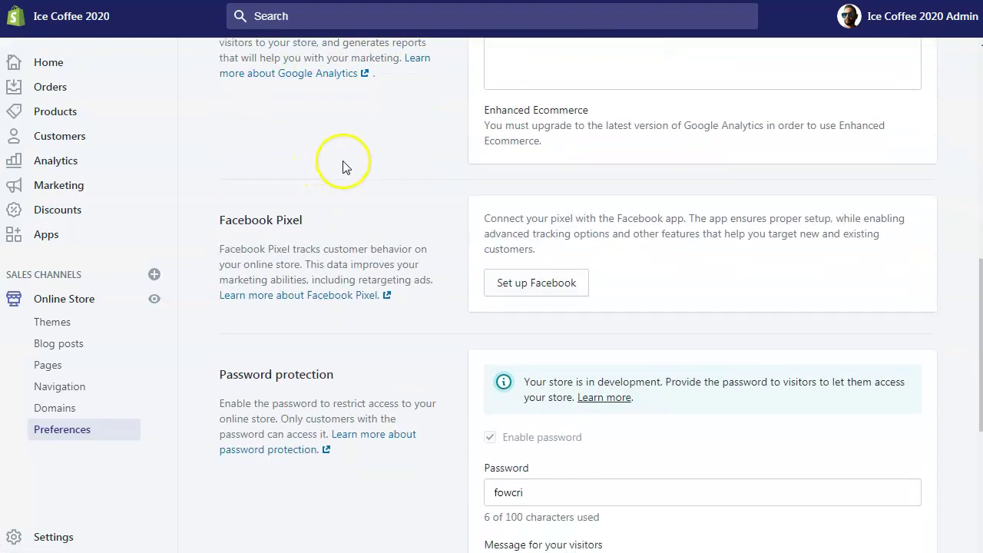
scroll(343, 166, down, 1)
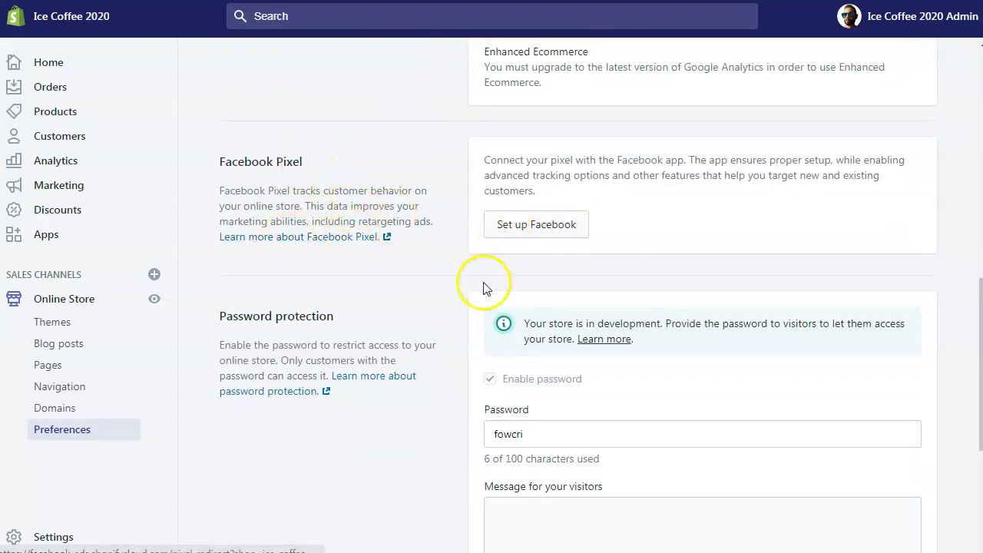
scroll(485, 288, down, 4)
scroll(482, 288, up, 6)
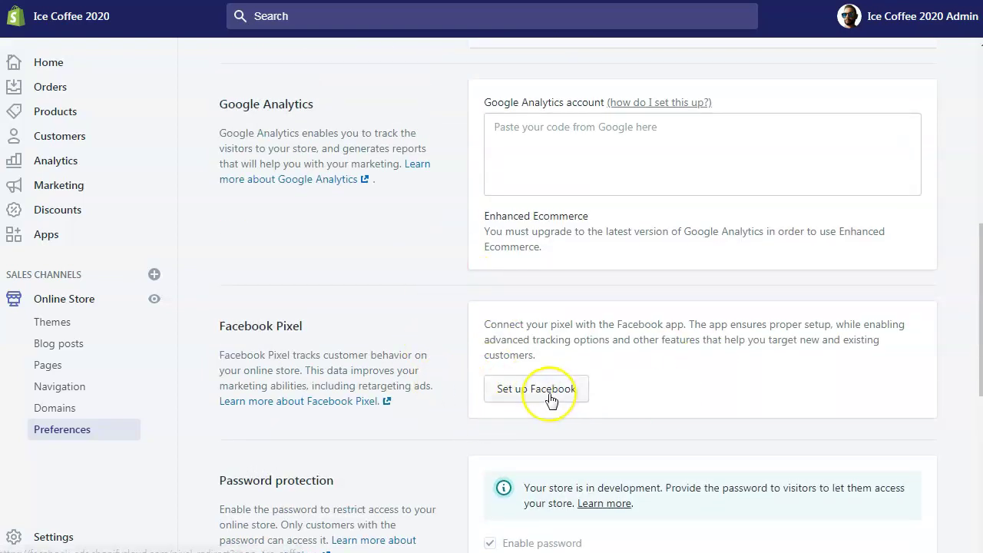
- Open the help article about adding a Facebook pixel in a separate page and read through it
right_click(369, 411)
click(398, 417)
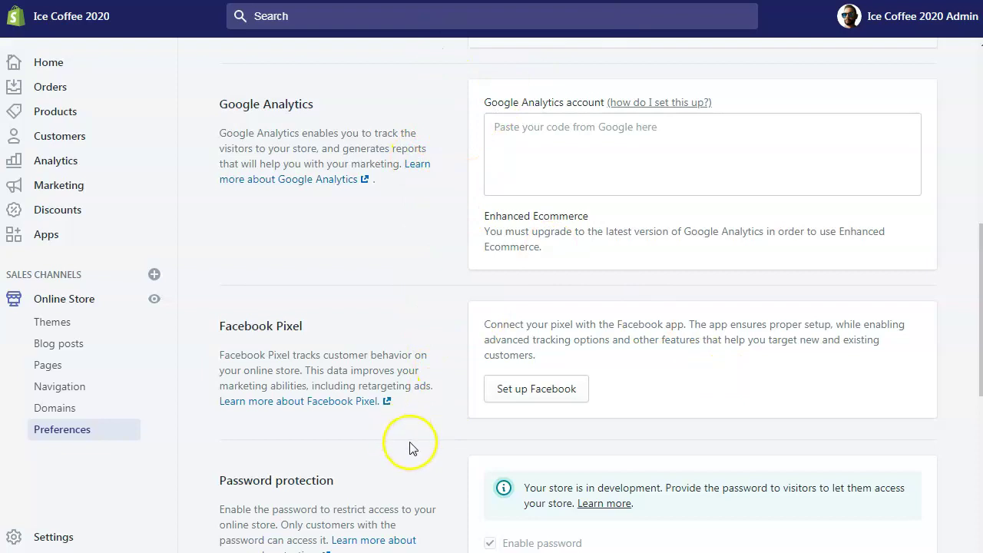
key(ctrl+Tab)
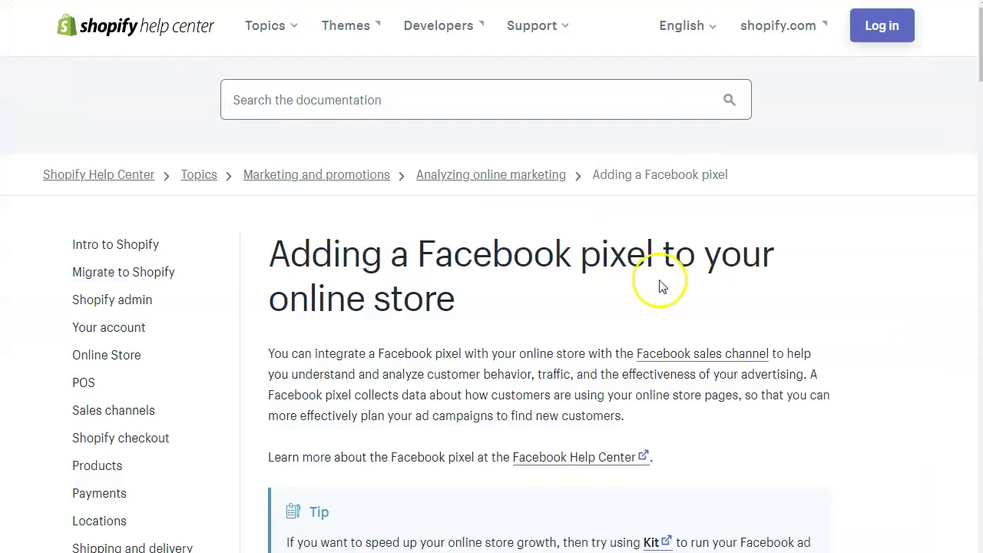
scroll(724, 292, down, 2)
scroll(749, 299, down, 2)
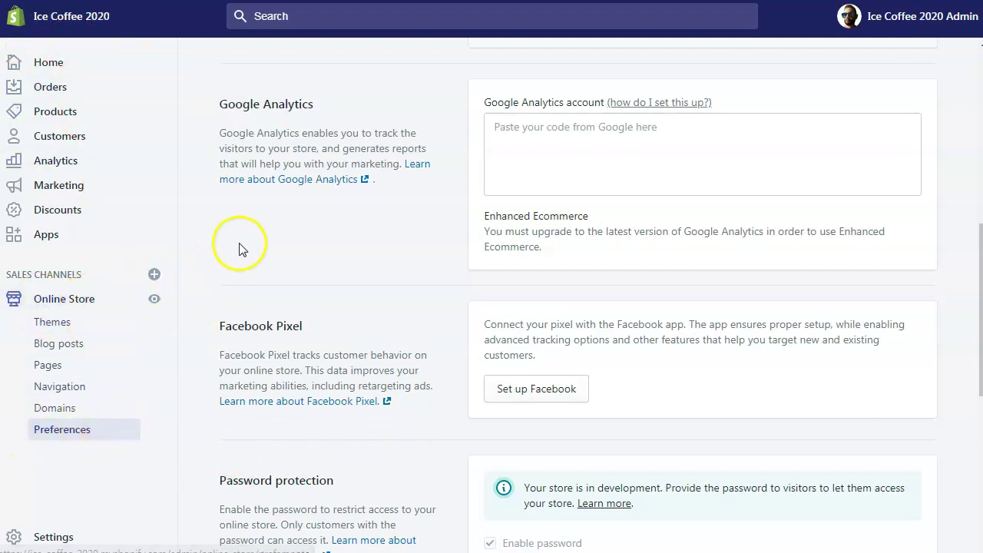
- Return to the store preferences, start the Facebook Pixel setup and add the Facebook sales channel to the store
scroll(295, 257, up, 7)
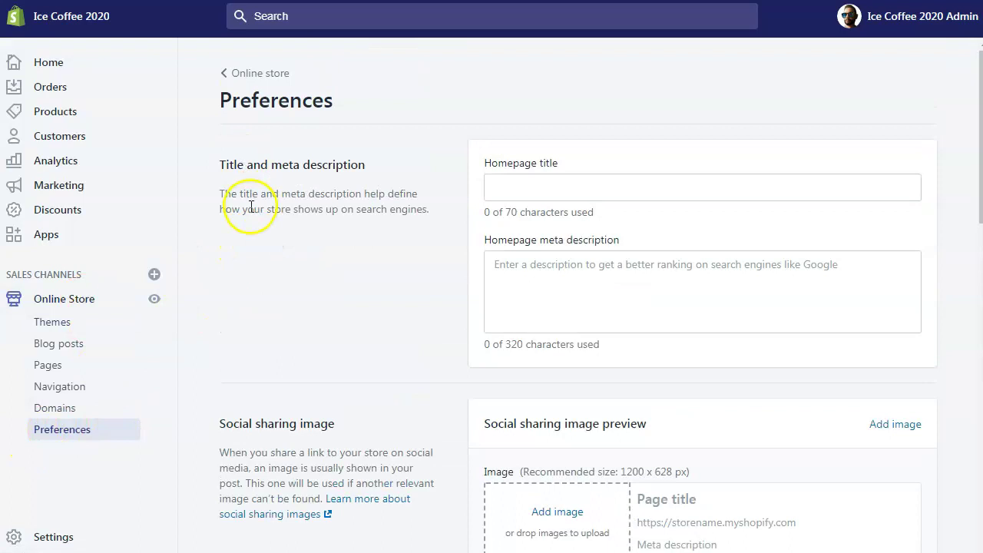
scroll(317, 108, down, 8)
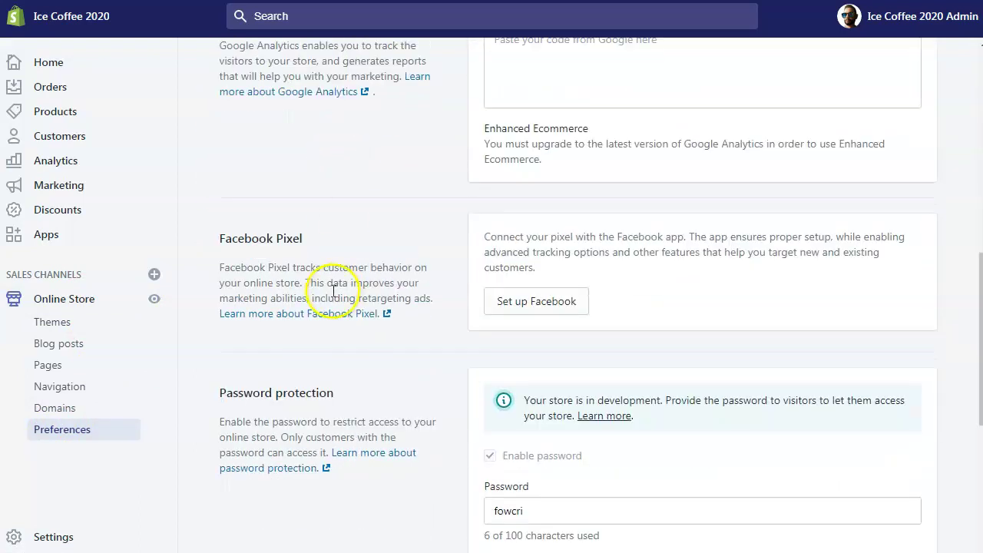
click(530, 301)
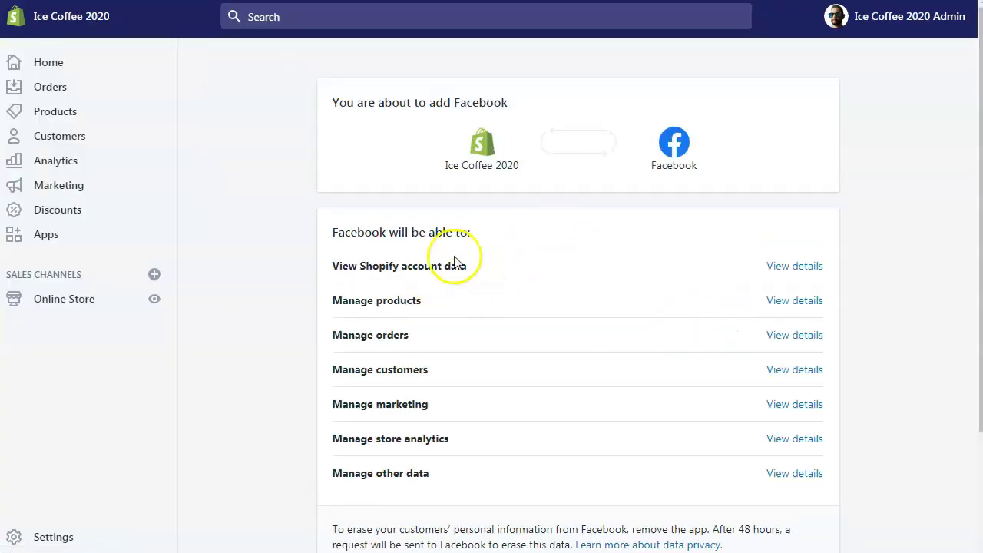
scroll(760, 330, down, 3)
click(820, 442)
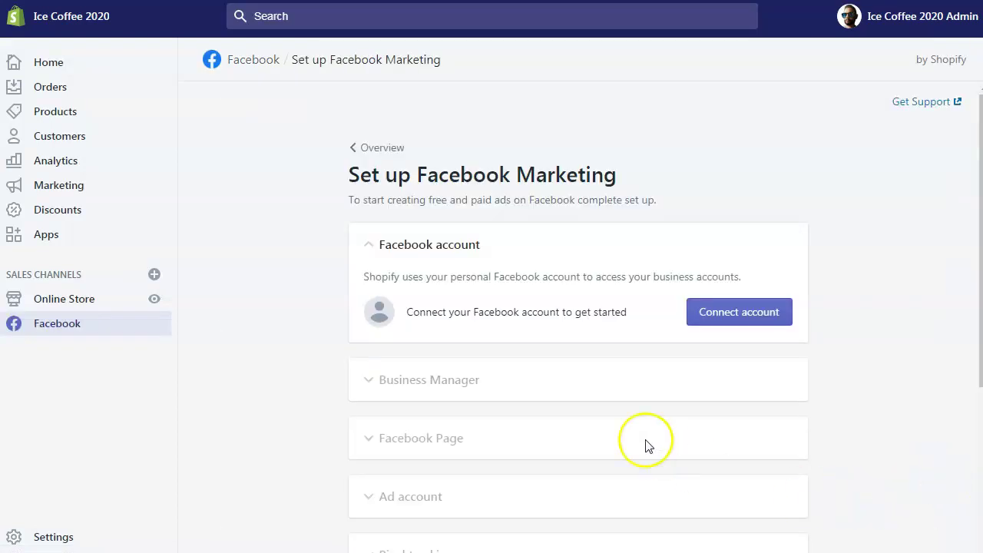
- Connect the Facebook account by entering its account password, and connect the 五哥網上推廣服務 Business Manager
click(740, 313)
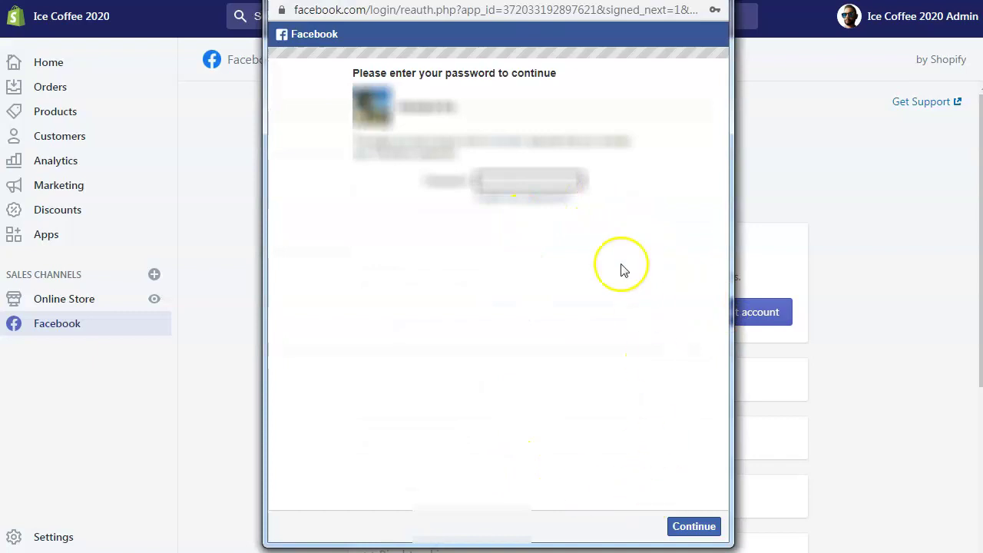
click(561, 181)
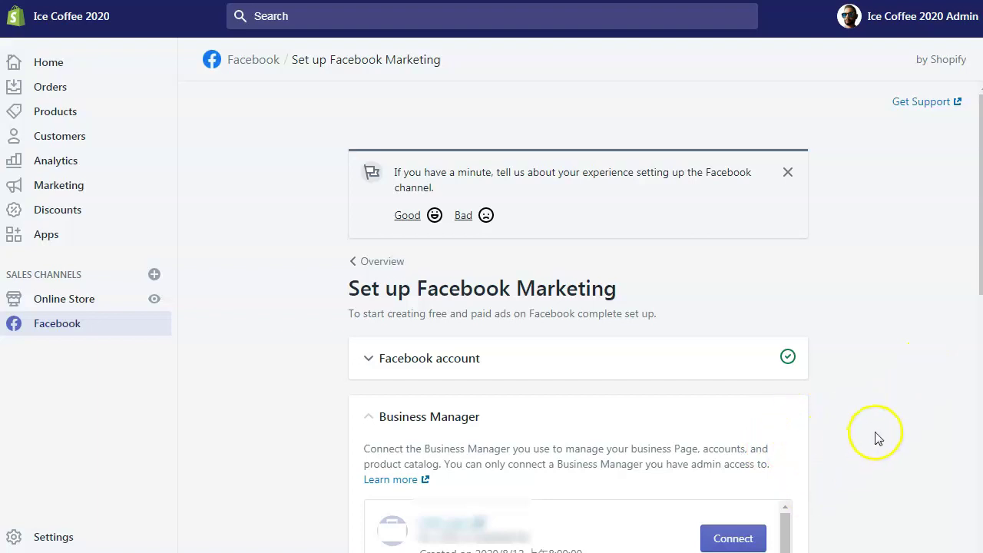
scroll(876, 434, down, 3)
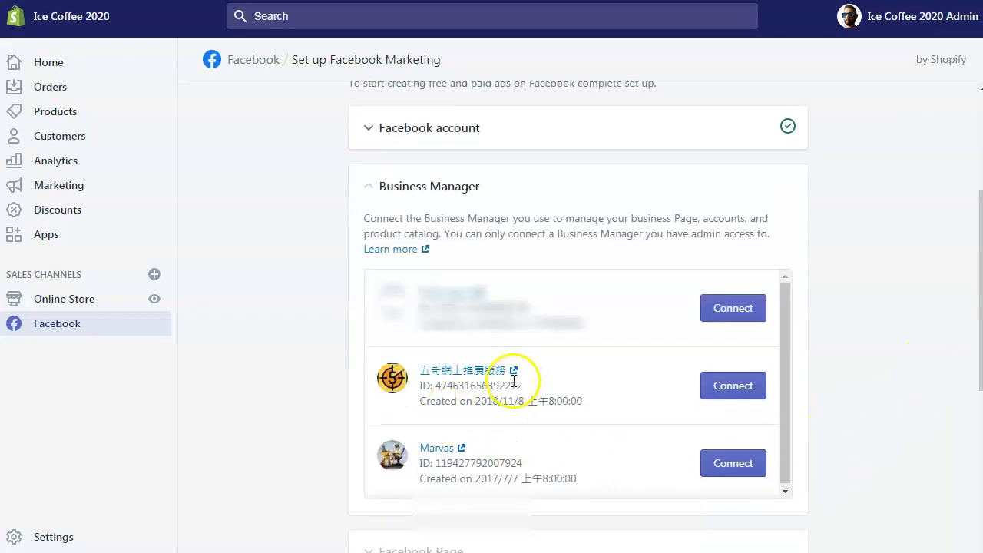
click(730, 385)
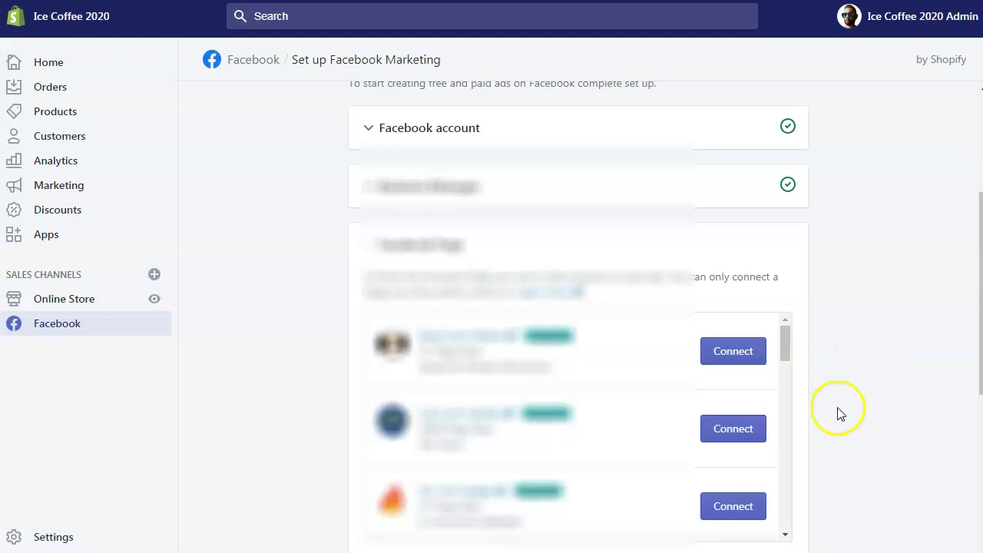
- Choose to create a new business Page at the end of the Facebook Page list and continue to Facebook
scroll(841, 411, down, 1)
scroll(840, 410, down, 1)
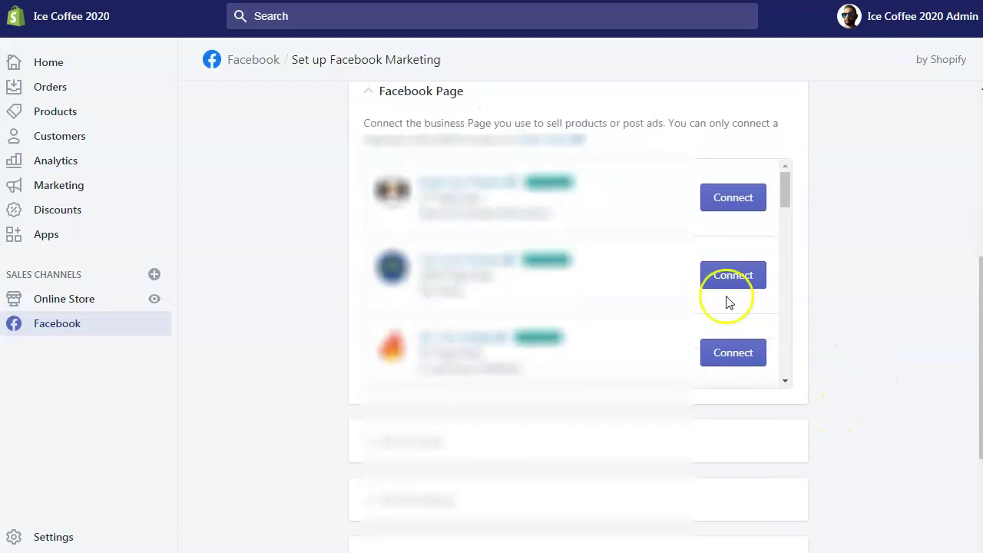
scroll(724, 296, down, 3)
scroll(726, 298, down, 4)
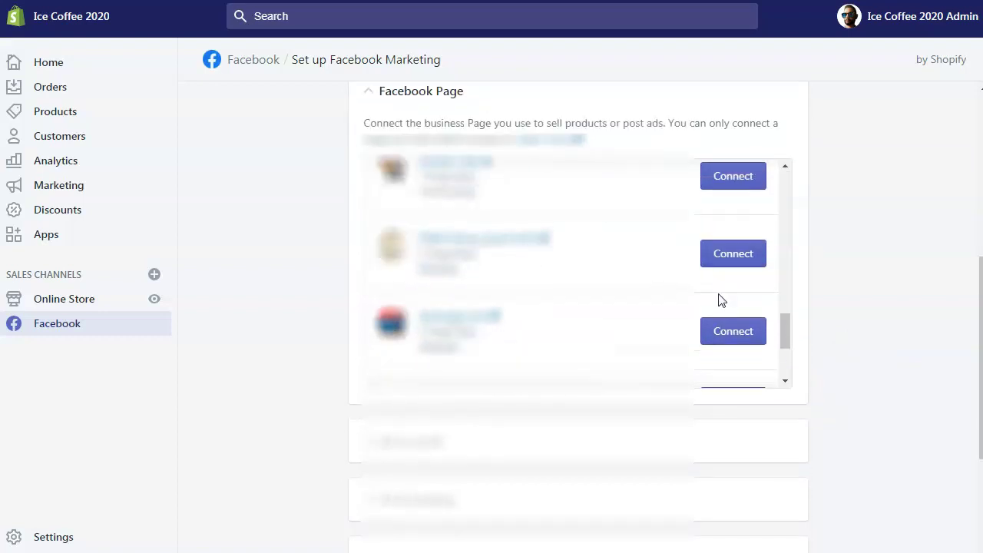
scroll(721, 299, down, 2)
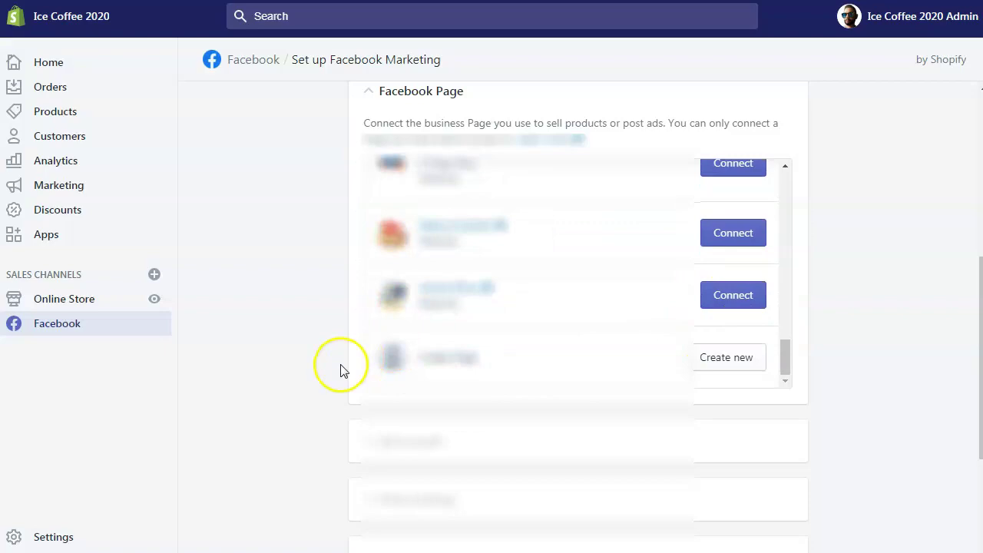
click(709, 358)
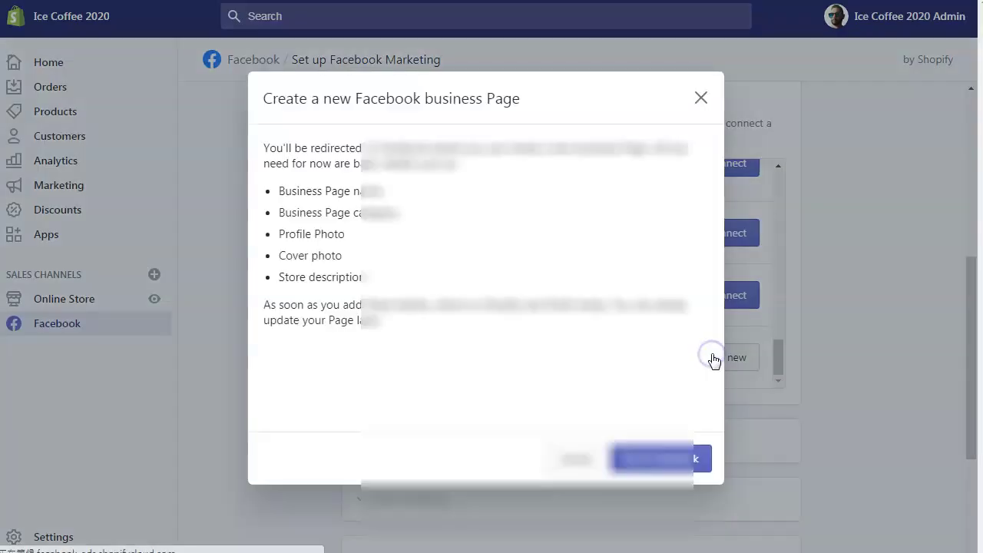
click(621, 468)
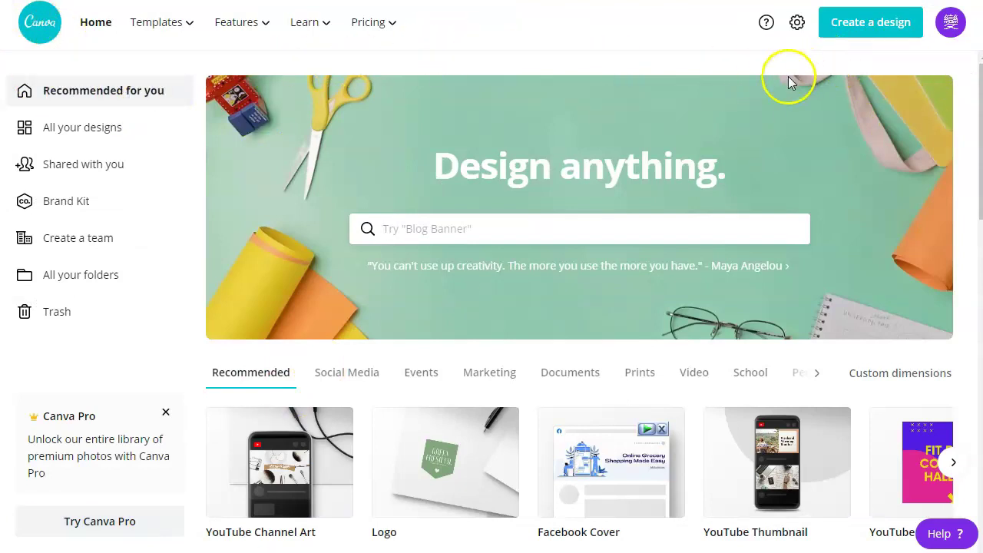
- Switch to Canva and create a new blank Facebook Cover design
click(951, 25)
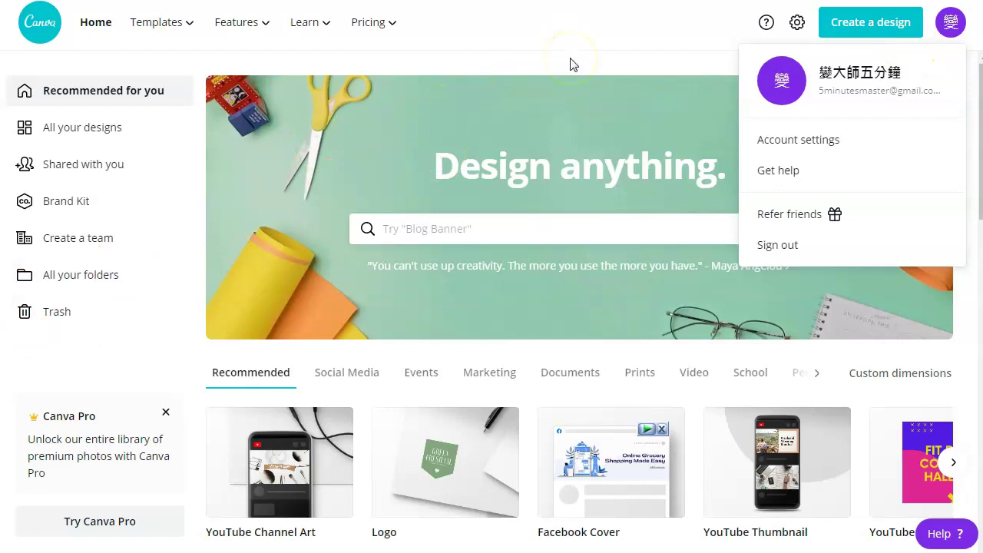
click(608, 64)
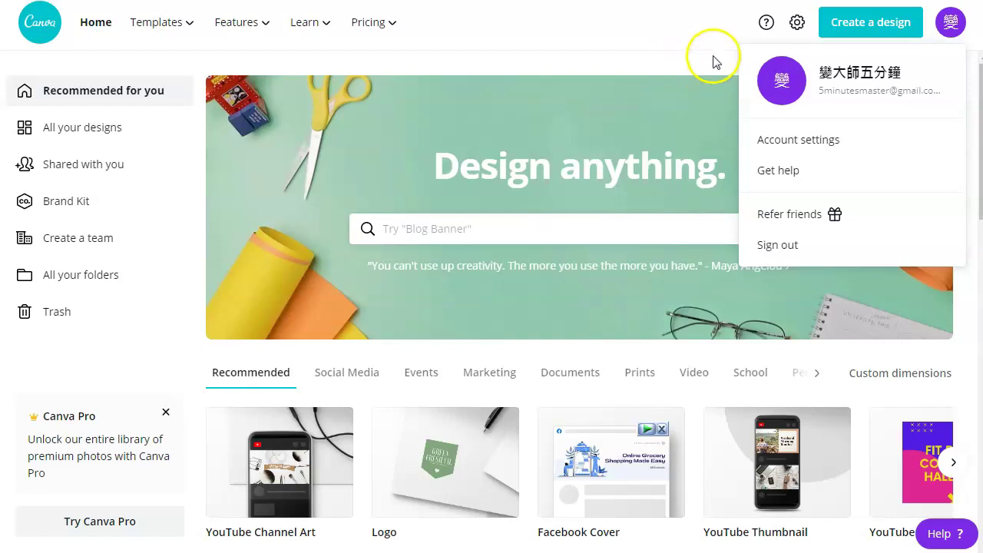
click(869, 31)
click(738, 66)
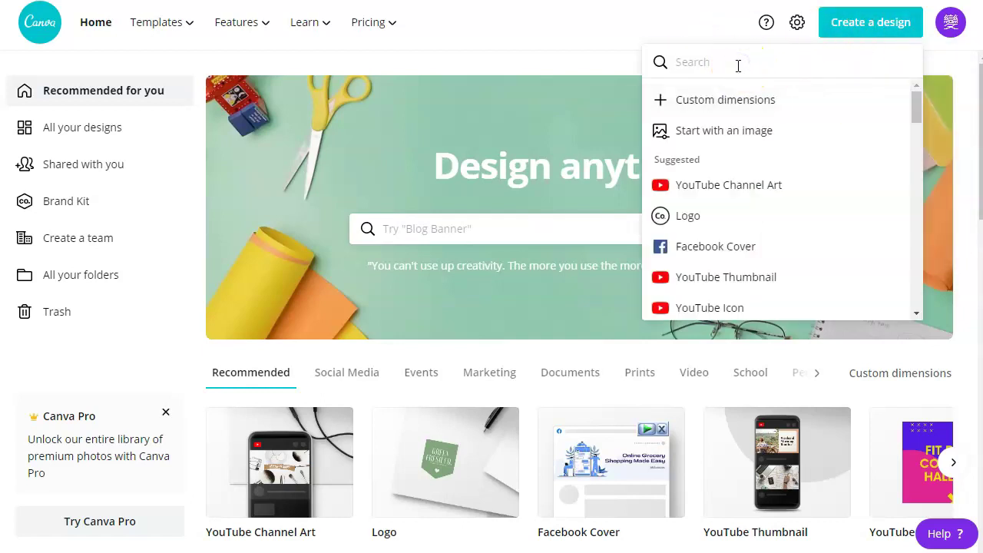
click(722, 243)
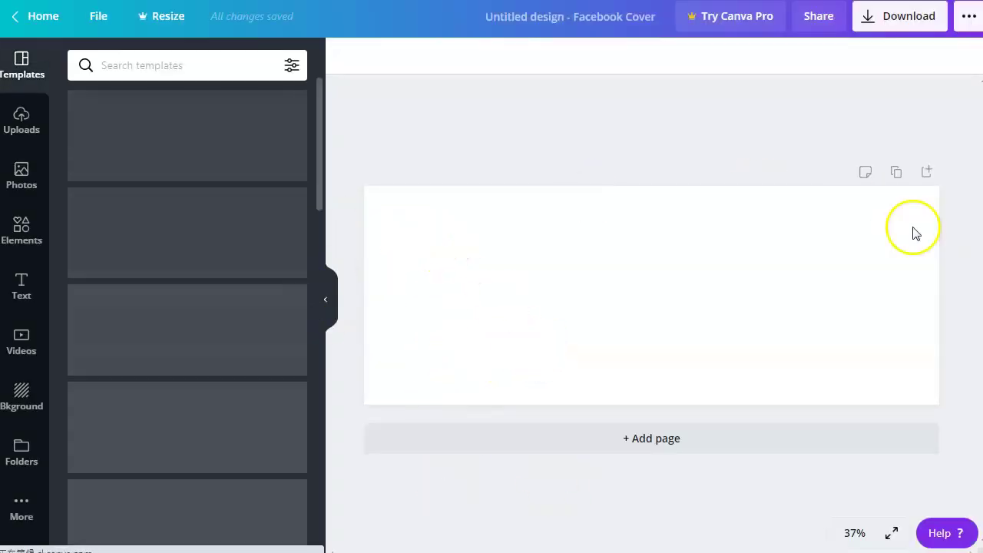
- Search the Facebook Cover templates for "coffee"
click(146, 65)
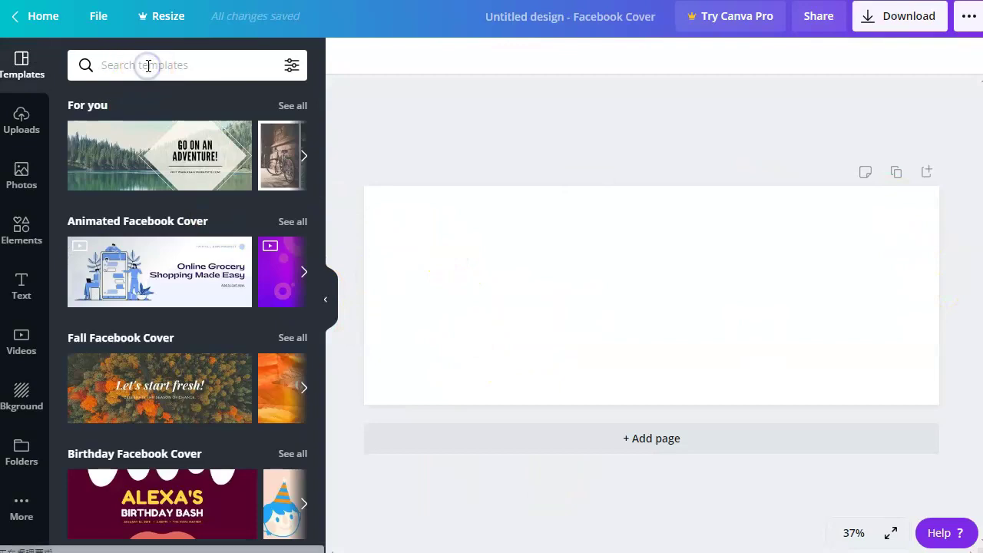
text(coffe)
key(Return)
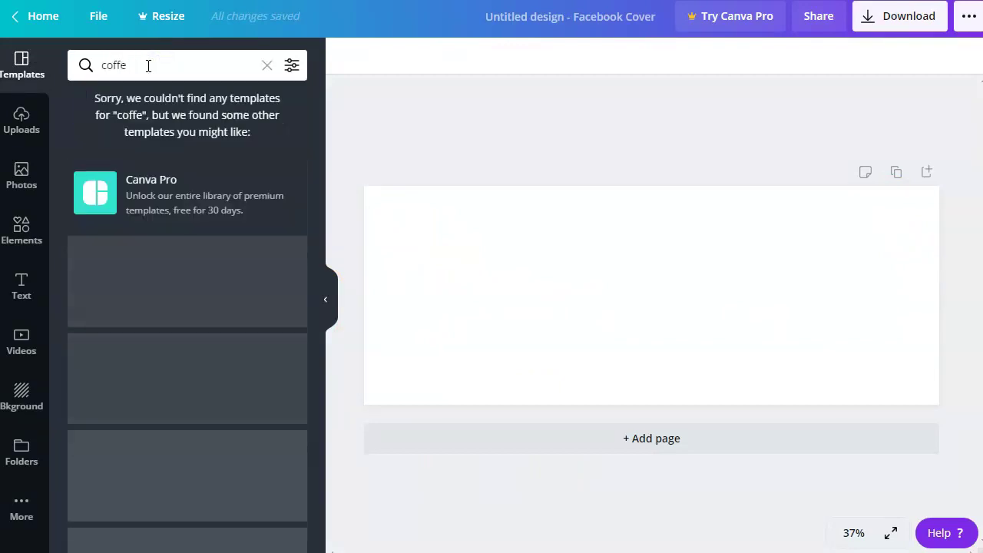
click(132, 65)
text(e)
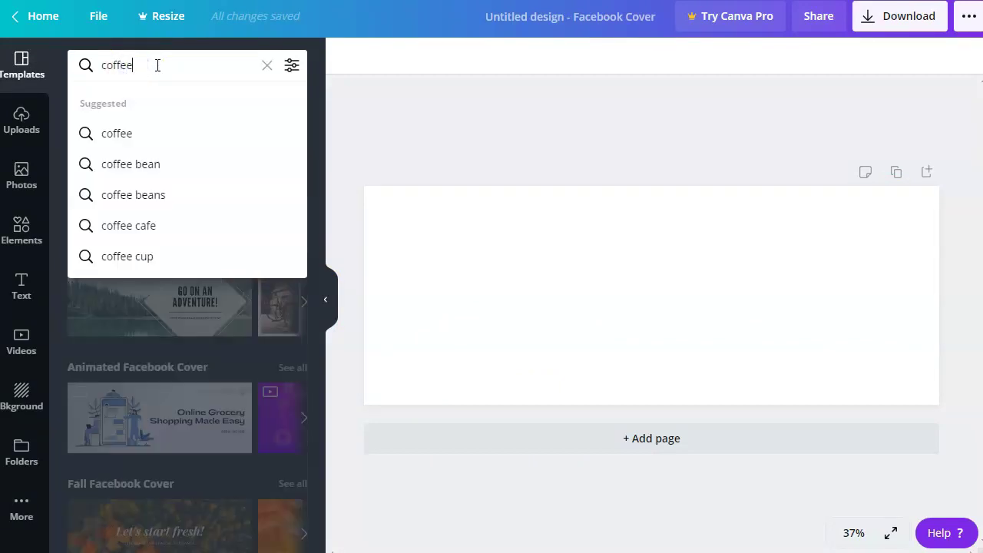
key(Return)
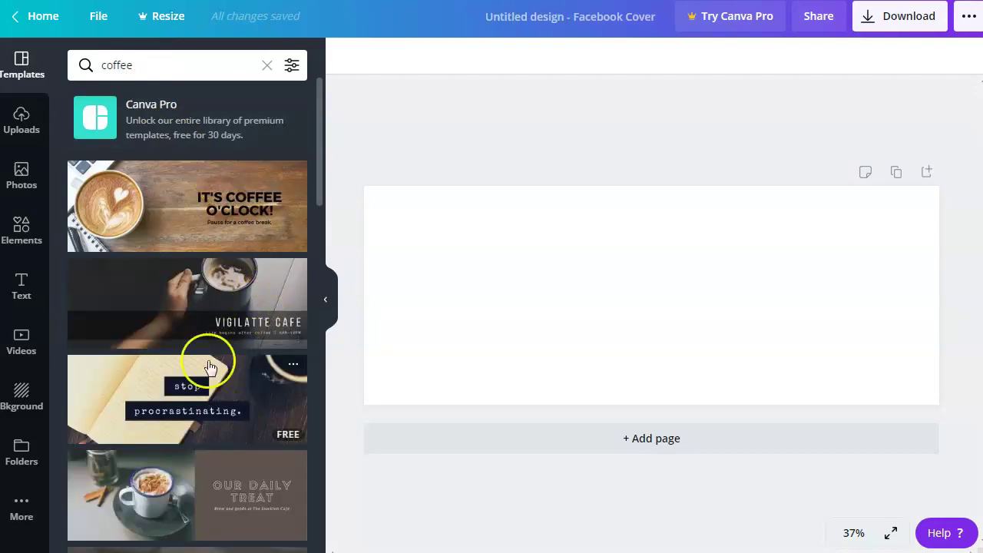
- Apply the green The Stockton Cafe template from the coffee results to the blank cover
scroll(176, 388, down, 3)
scroll(197, 248, up, 3)
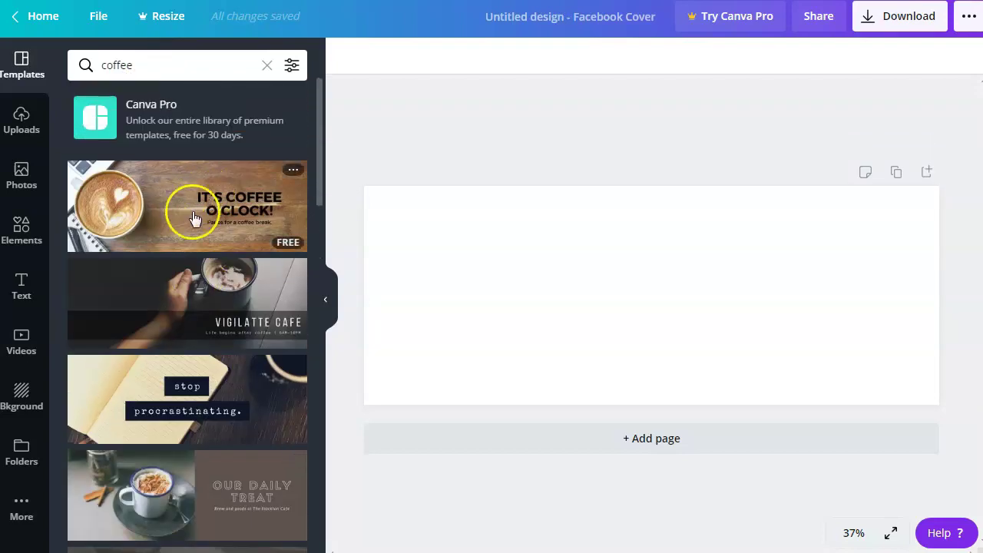
scroll(194, 231, down, 5)
scroll(187, 238, down, 3)
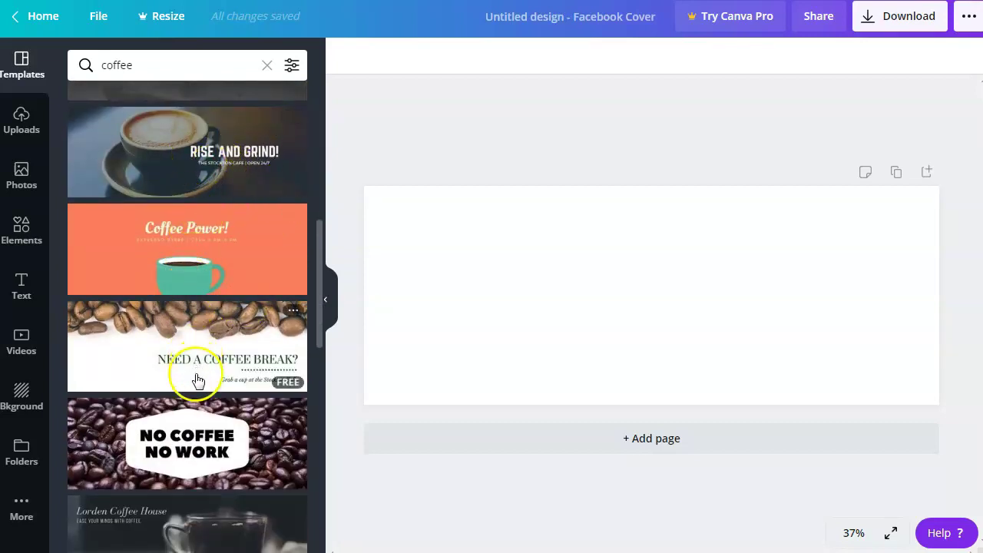
scroll(229, 191, down, 3)
scroll(227, 331, down, 6)
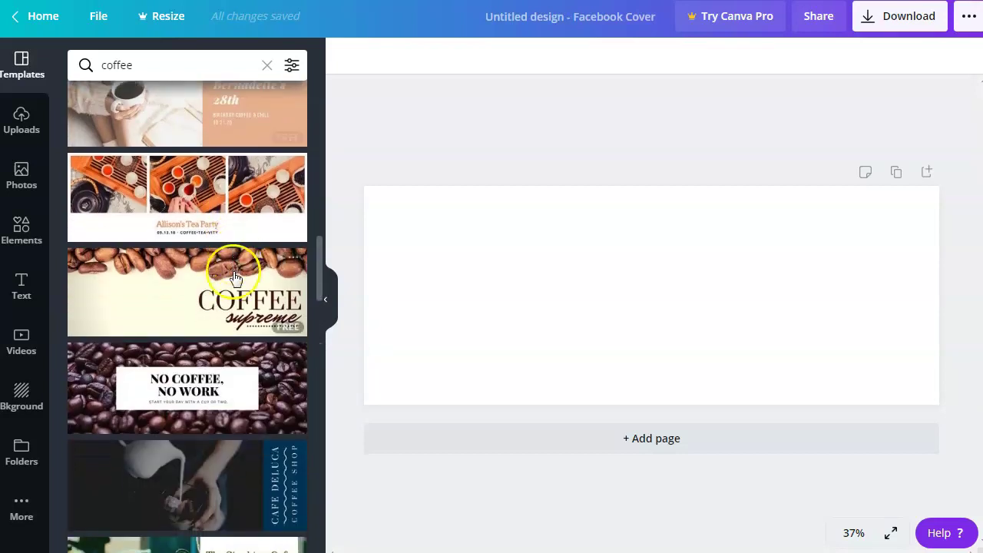
scroll(236, 278, down, 1)
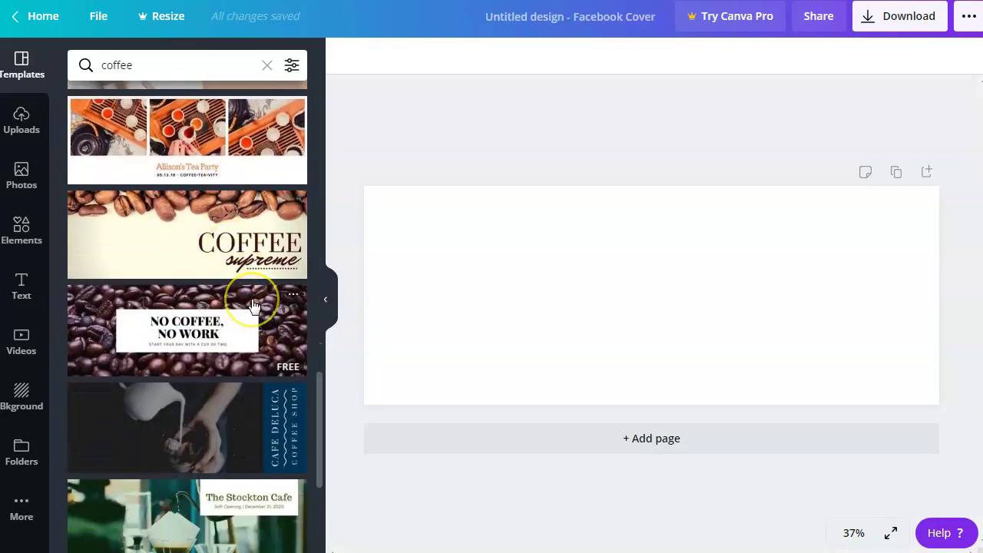
scroll(254, 305, down, 4)
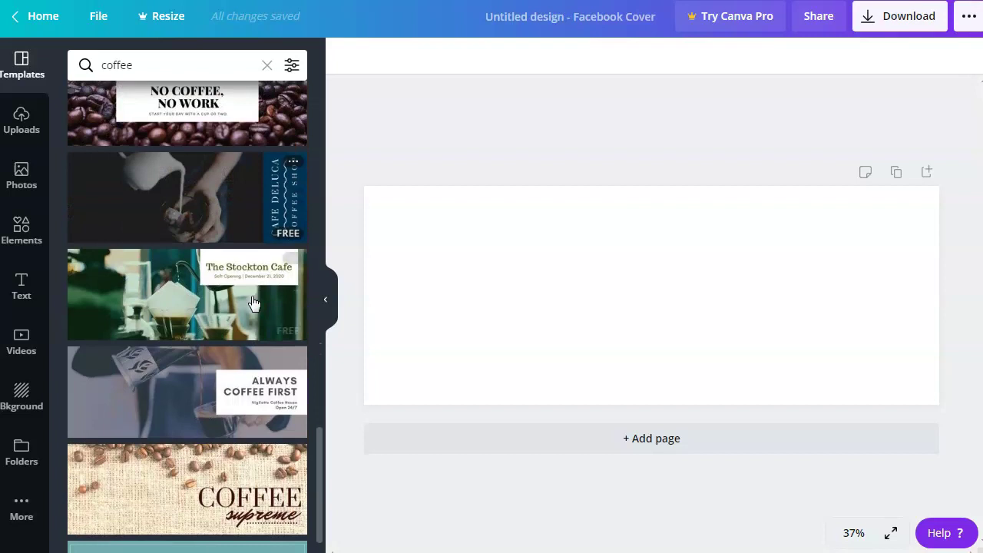
scroll(261, 318, down, 1)
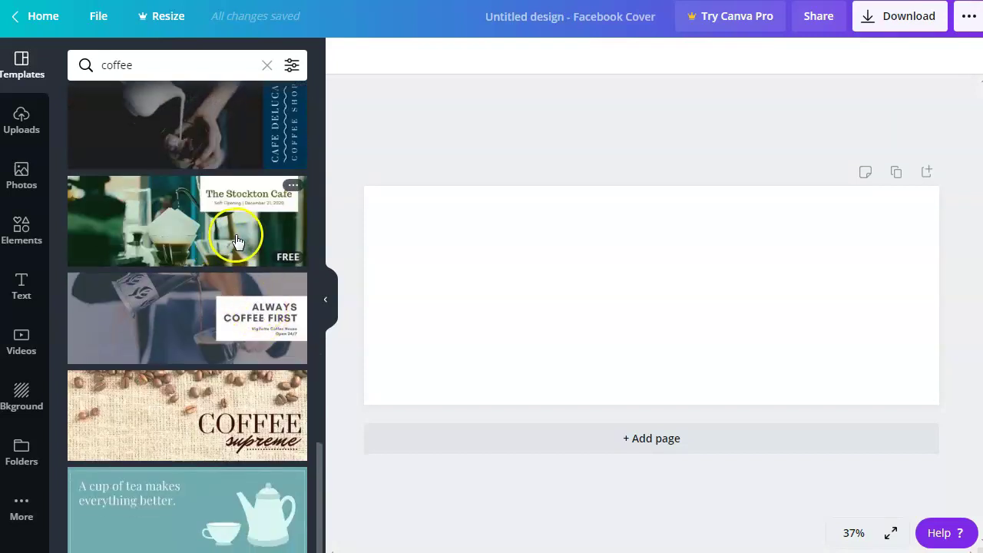
click(237, 241)
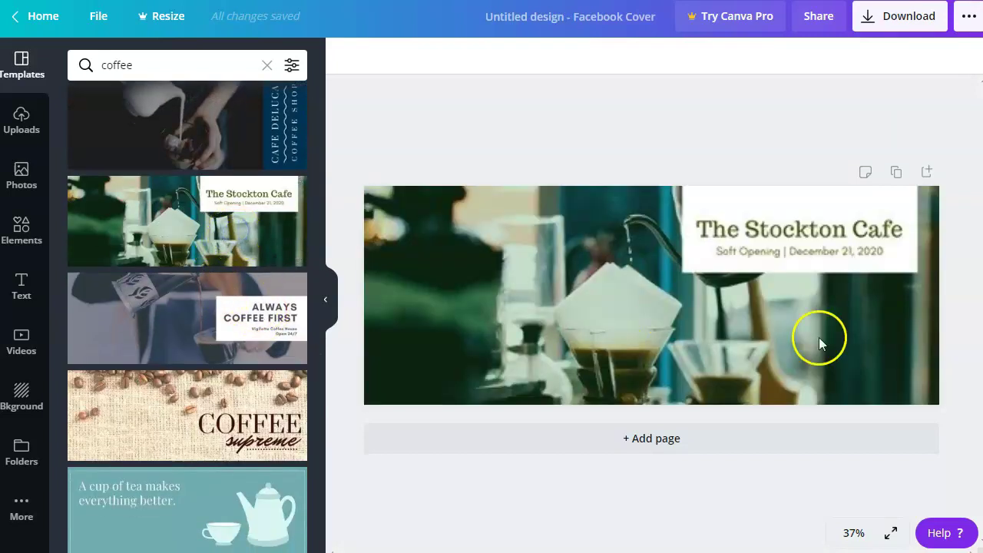
- Replace the cover's heading "The Stockton Cafe" with "ICE COFFEE"
click(794, 241)
click(795, 234)
double_click(798, 229)
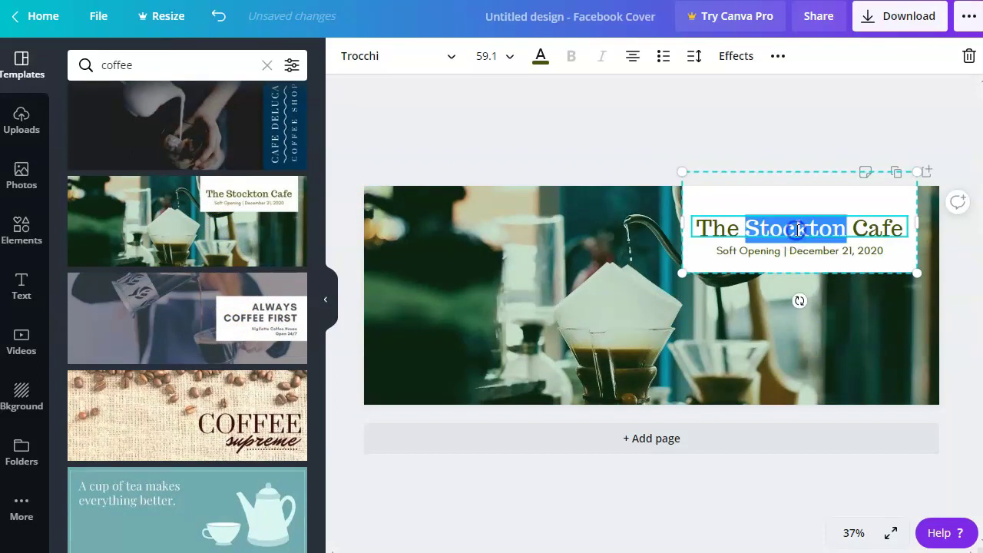
drag(696, 229, 903, 234)
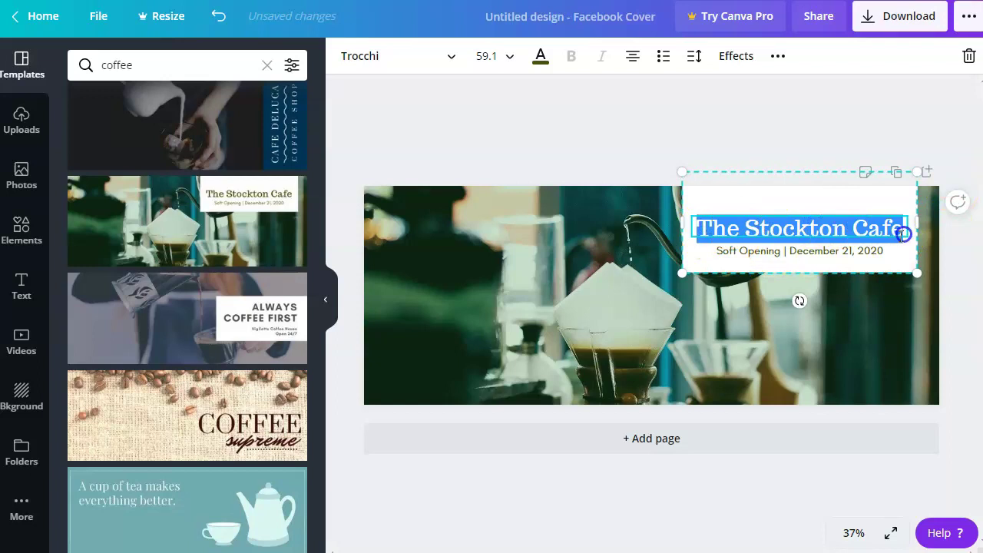
text(ICE COFFEE)
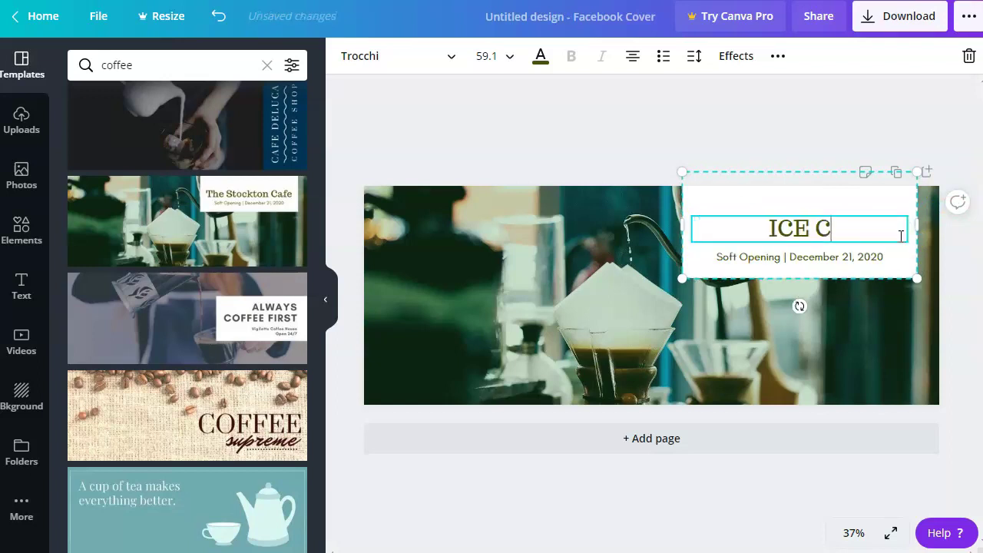
- Change the cover's subtitle line below the heading to "Since 2020"
click(828, 258)
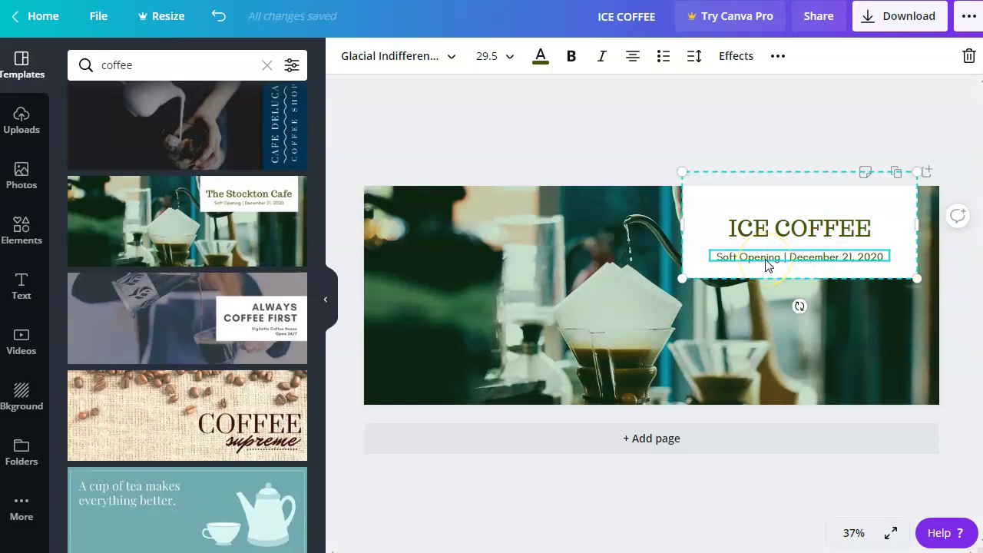
key(BackSpace)
key(BackSpace)
key(BackSpace)
key(BackSpace)
key(BackSpace)
key(BackSpace)
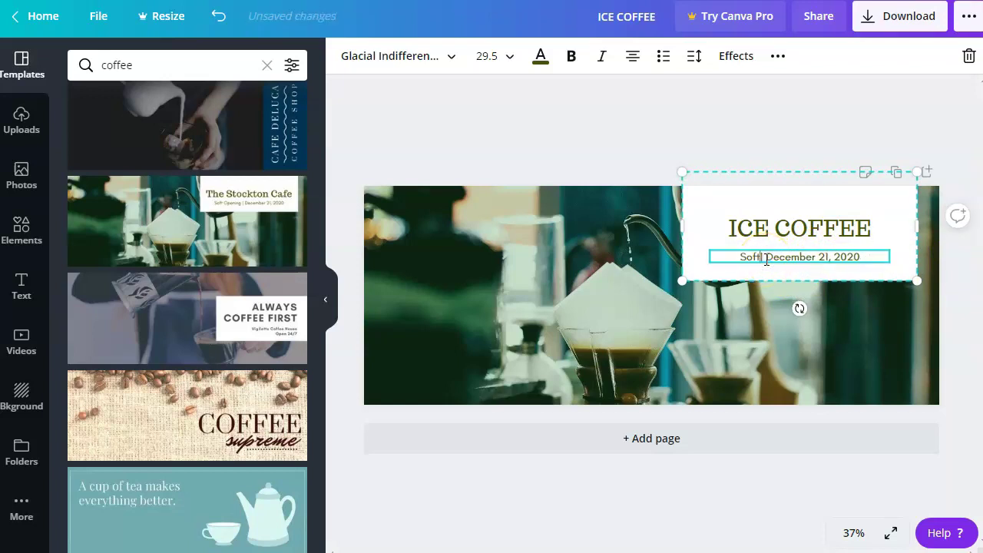
text(Since)
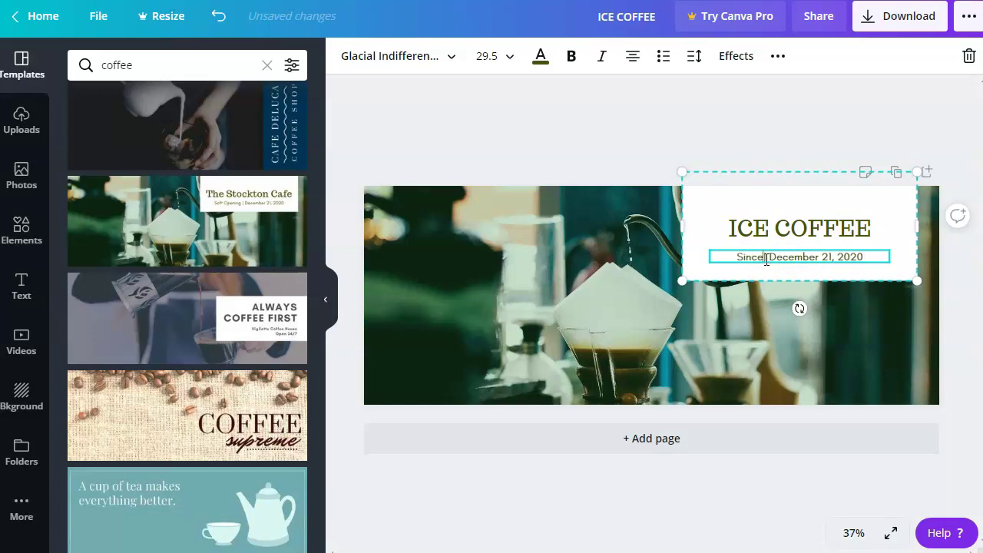
shift+click(820, 257)
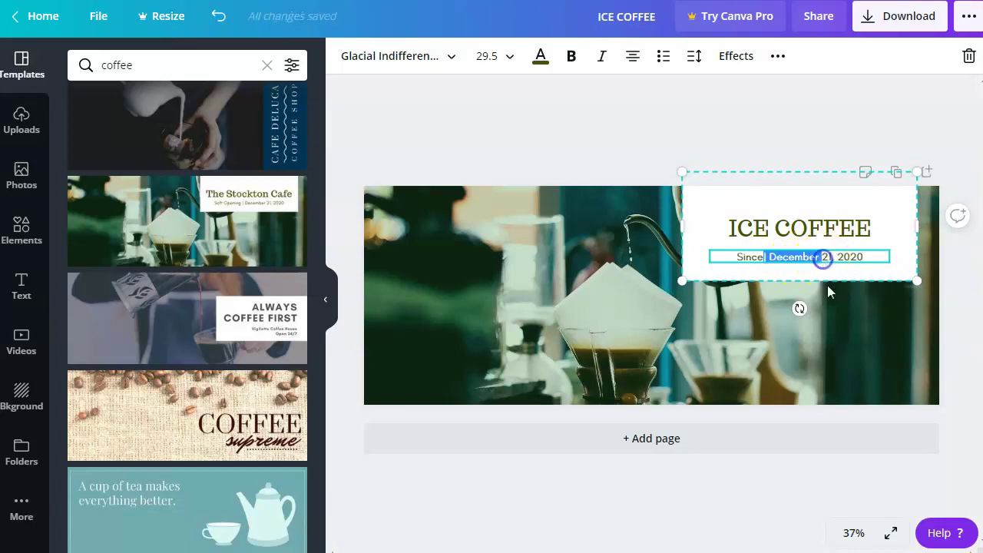
key(BackSpace)
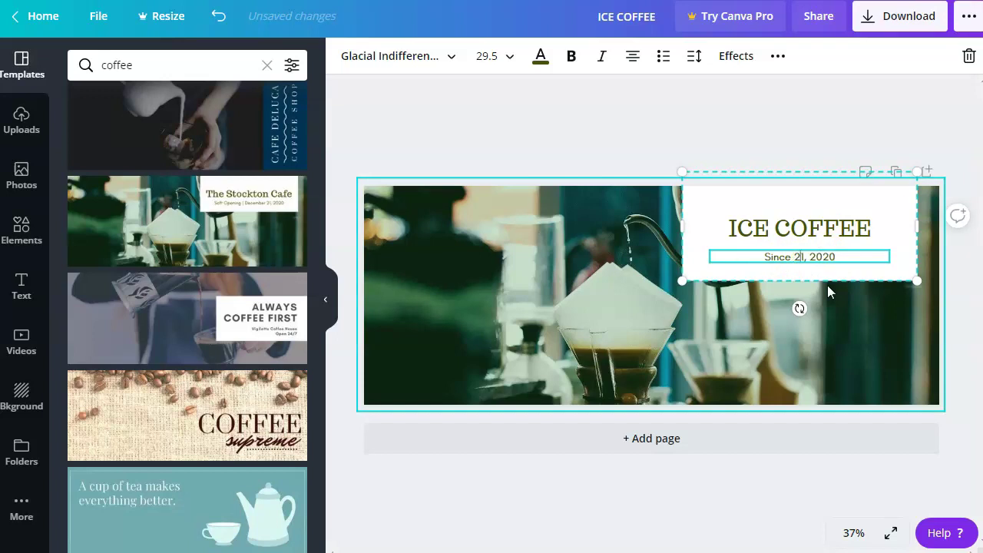
key(Delete)
key(Delete)
key(Delete)
click(858, 352)
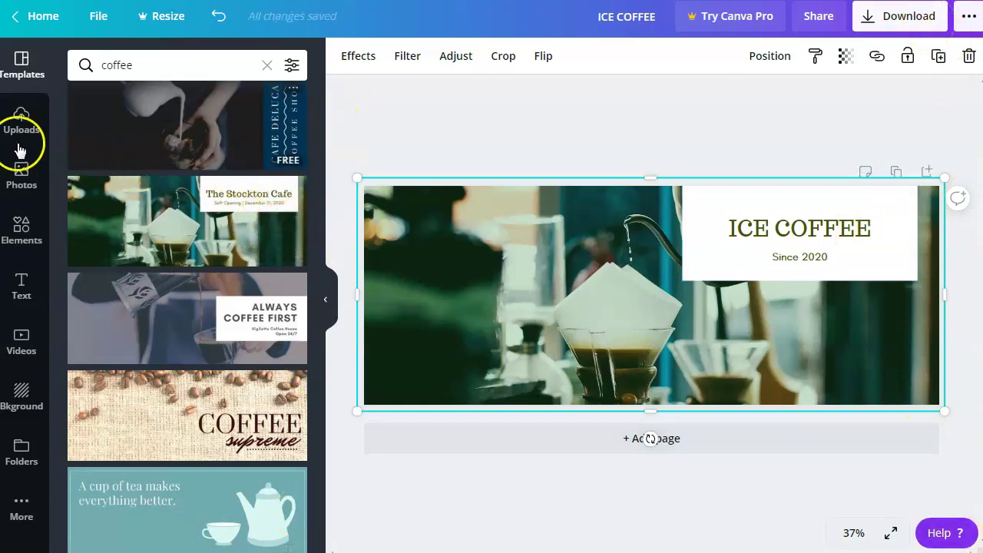
- Search the elements for "coffee" and place the white coffee cup on saucer in the cover's upper left area
click(22, 227)
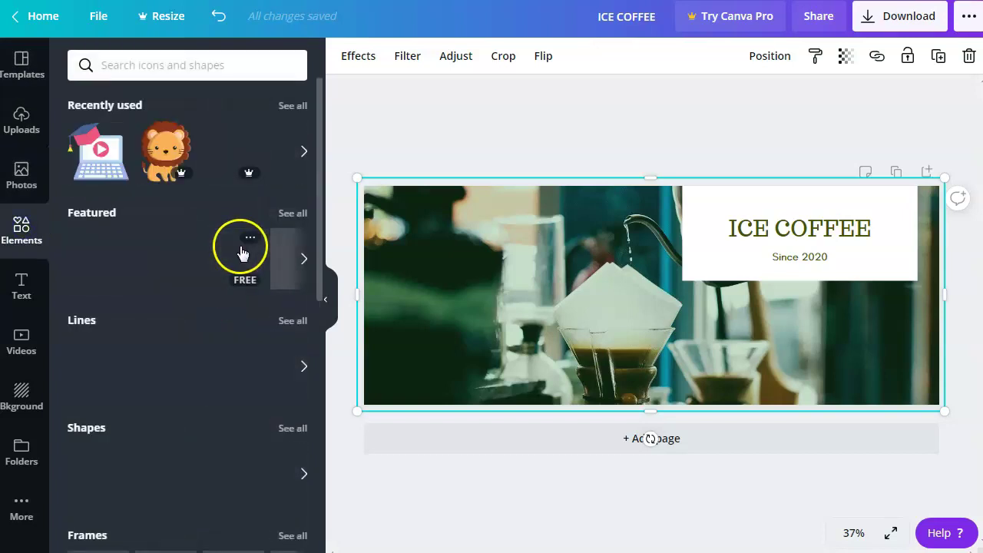
click(226, 75)
text(co)
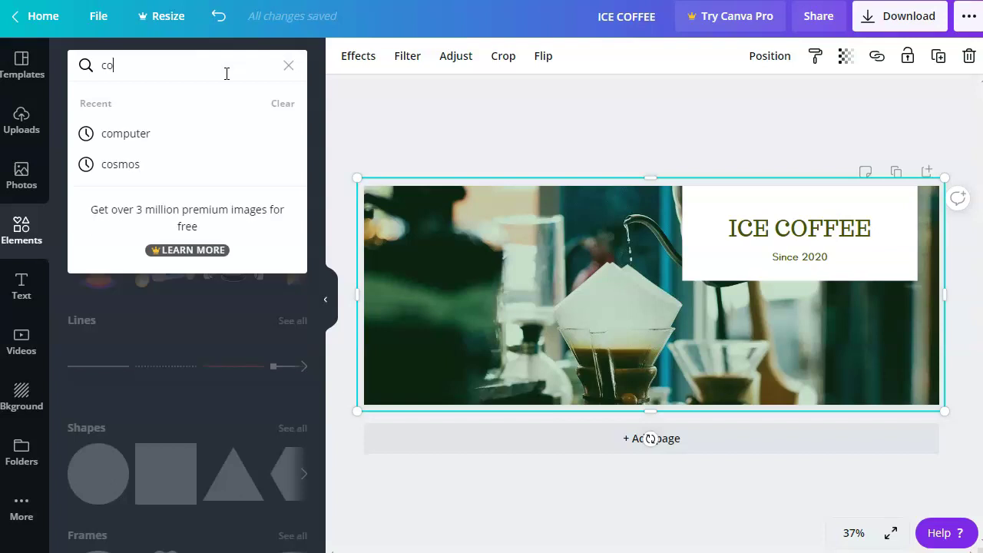
text(ffee)
click(227, 74)
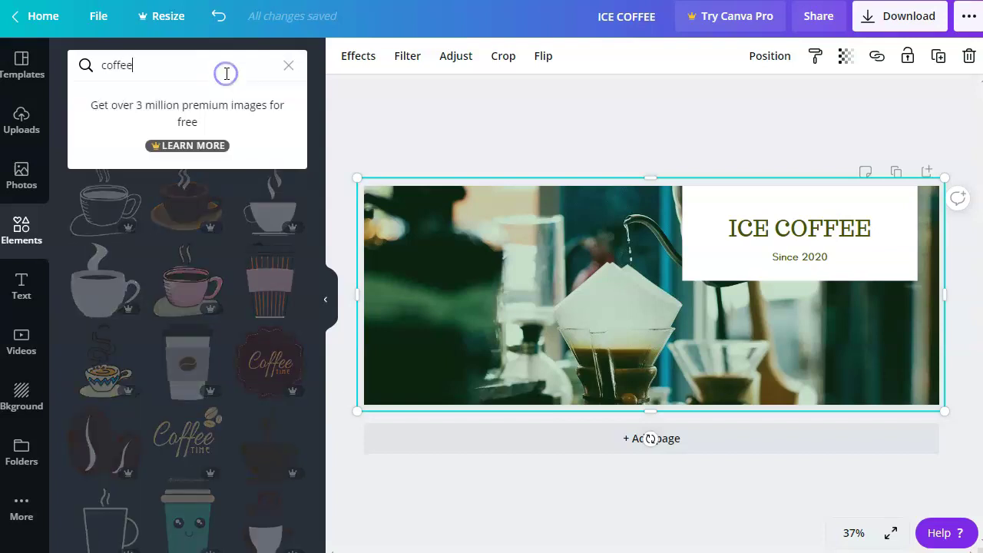
key(Return)
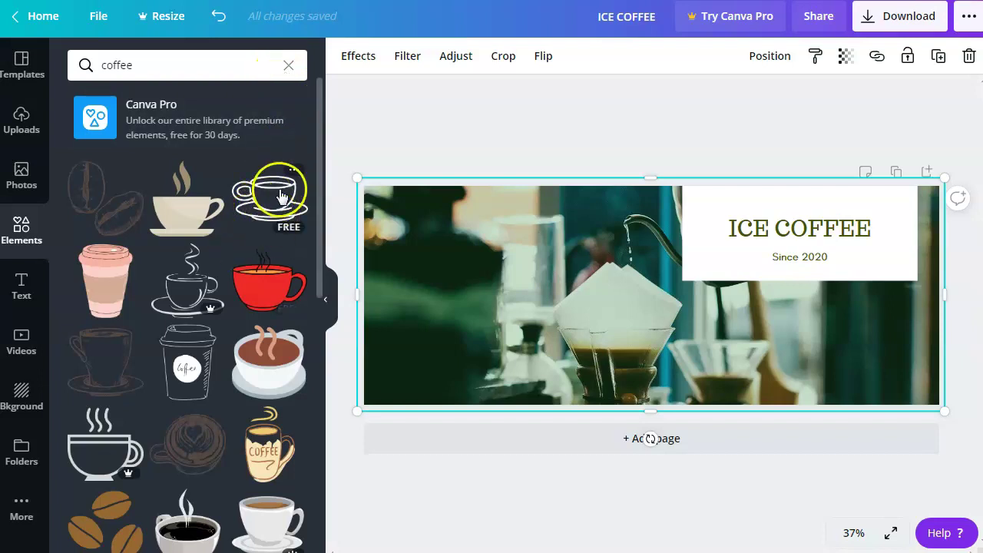
scroll(291, 171, down, 4)
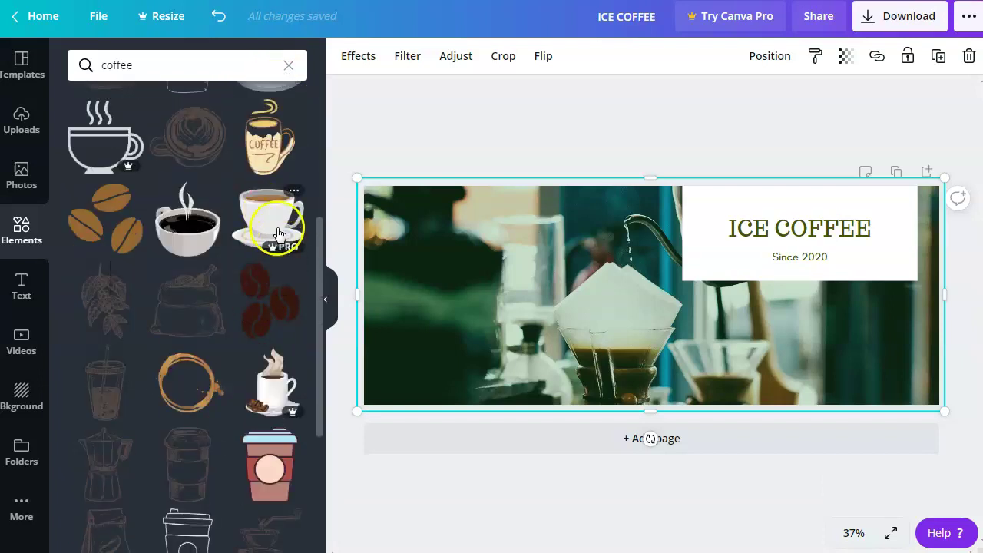
click(283, 244)
drag(605, 295, 395, 250)
- Check the download options for the cover and delete the premium coffee cup graphic
click(938, 28)
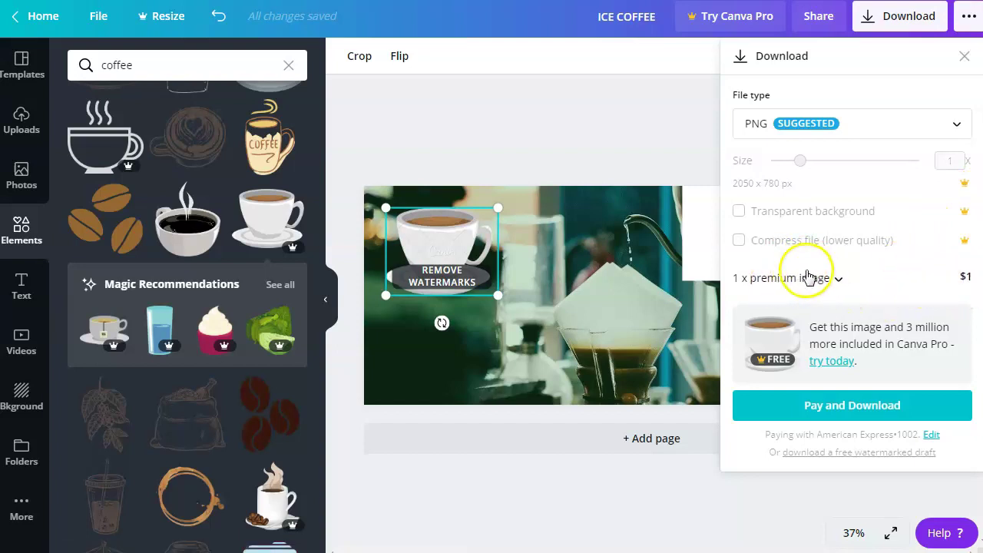
click(965, 58)
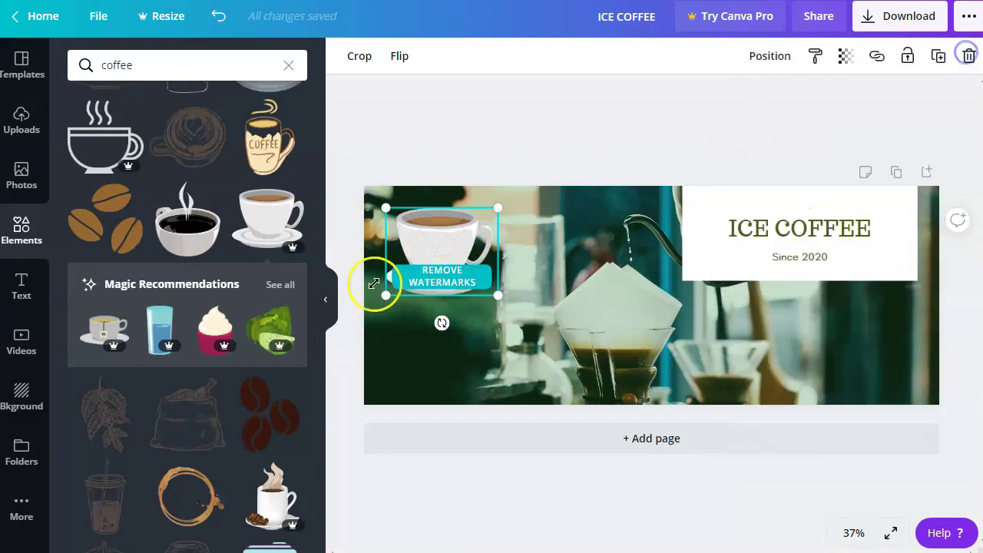
key(Delete)
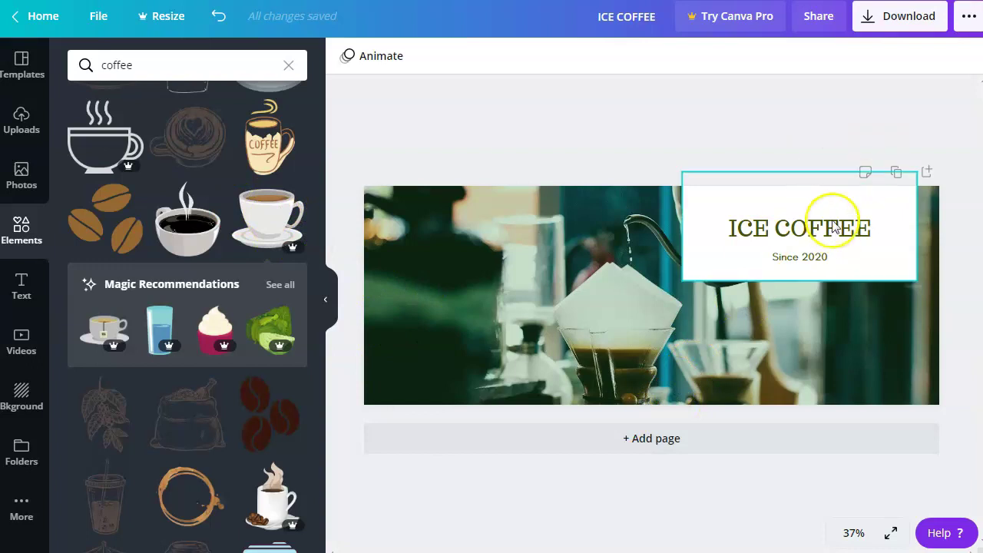
- Download the finished ICE COFFEE cover as a PNG file
click(914, 19)
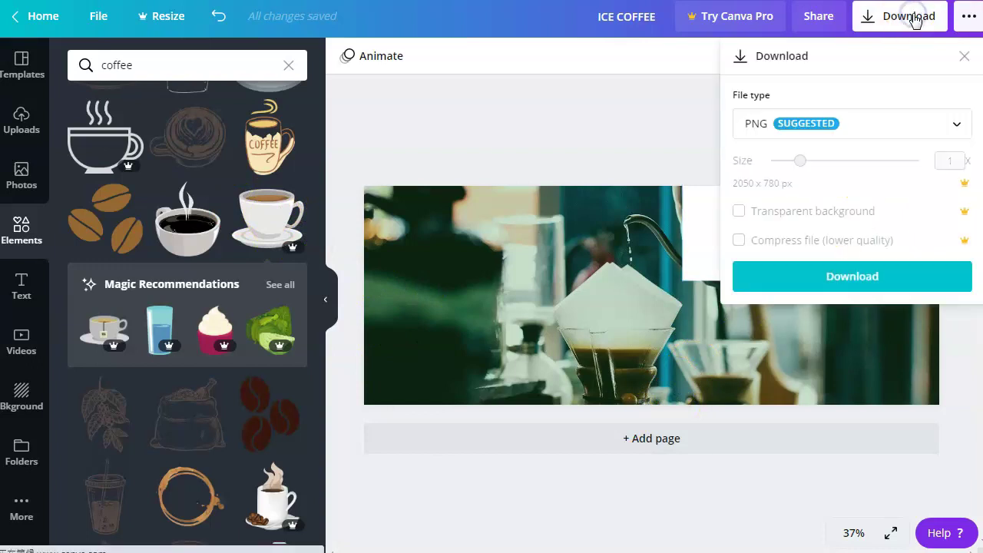
click(860, 278)
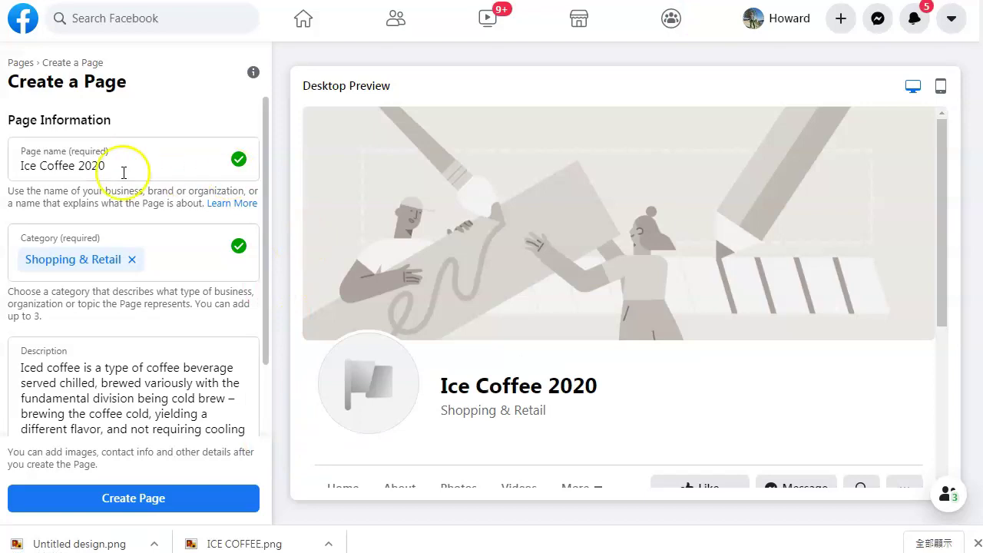
- Create the Ice Coffee 2020 Page on Facebook and connect it to the Business Manager in the Shopify marketing setup
click(119, 504)
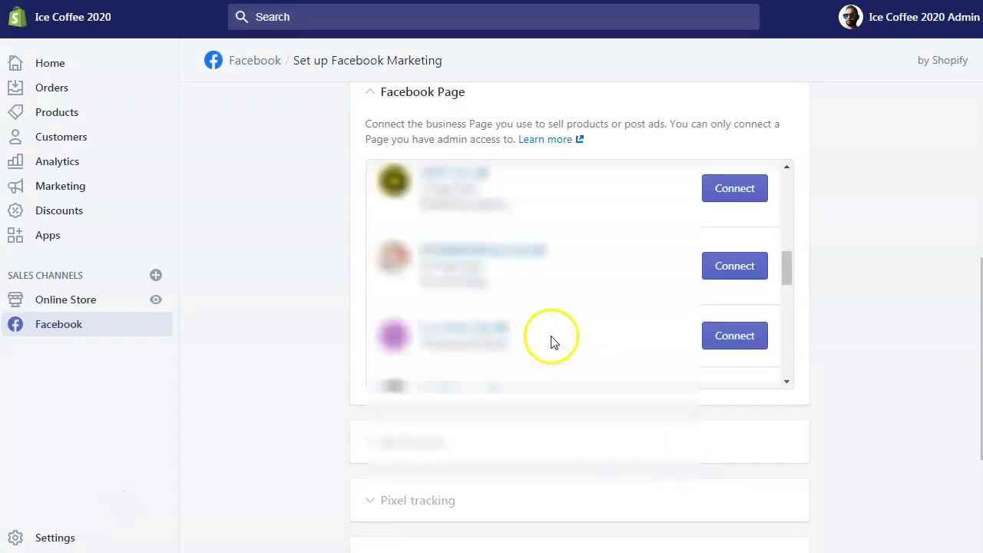
click(742, 338)
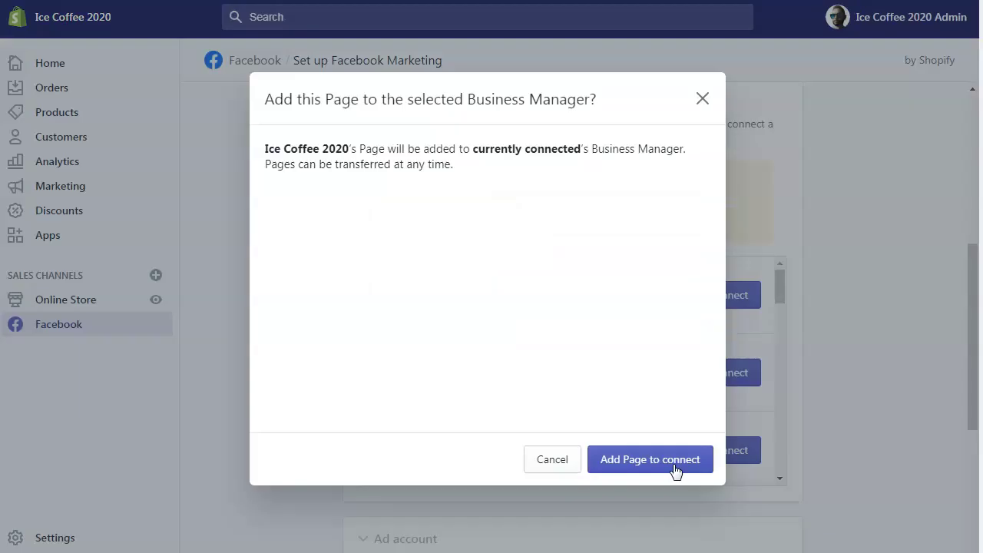
click(650, 460)
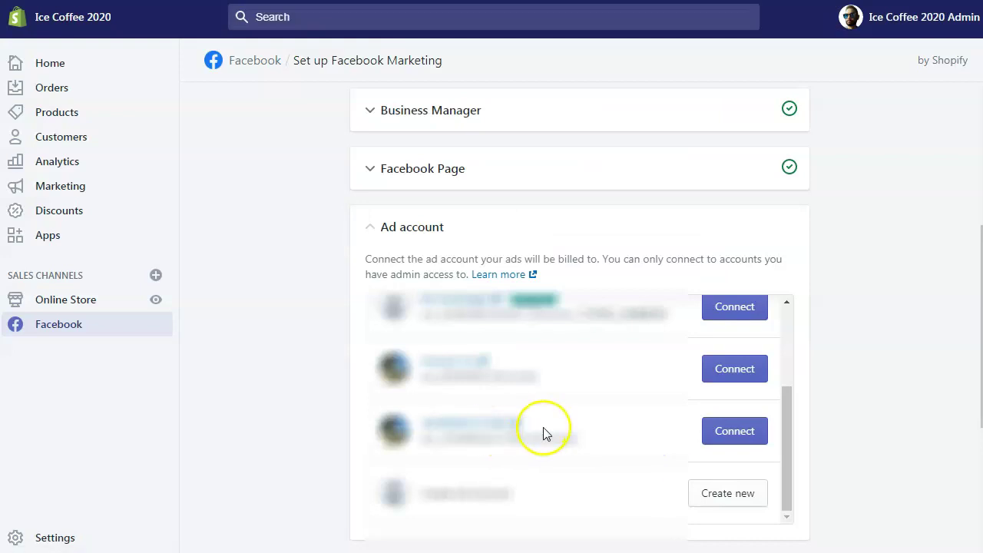
- Connect the Cat Lover Garden ad account to the Facebook Marketing setup
scroll(561, 465, up, 1)
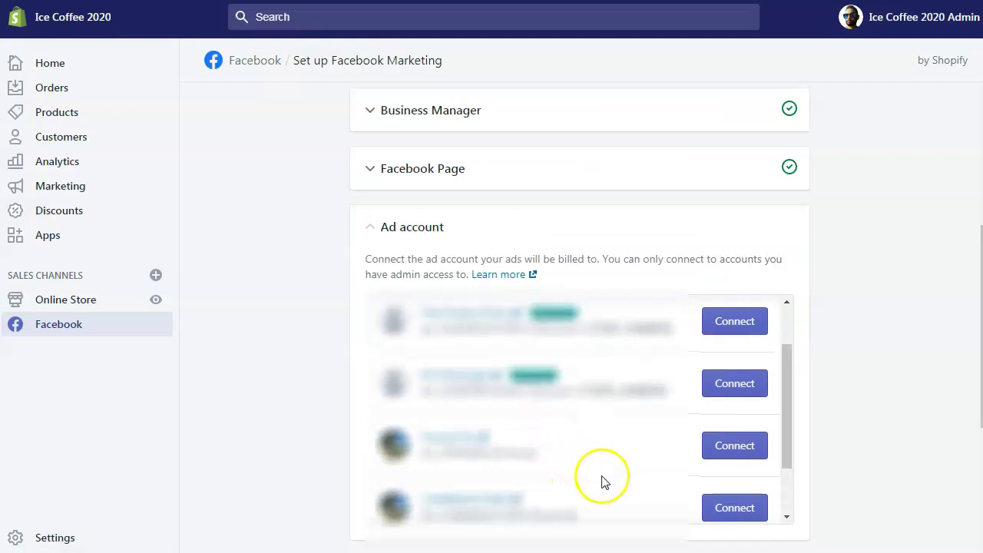
scroll(611, 484, up, 3)
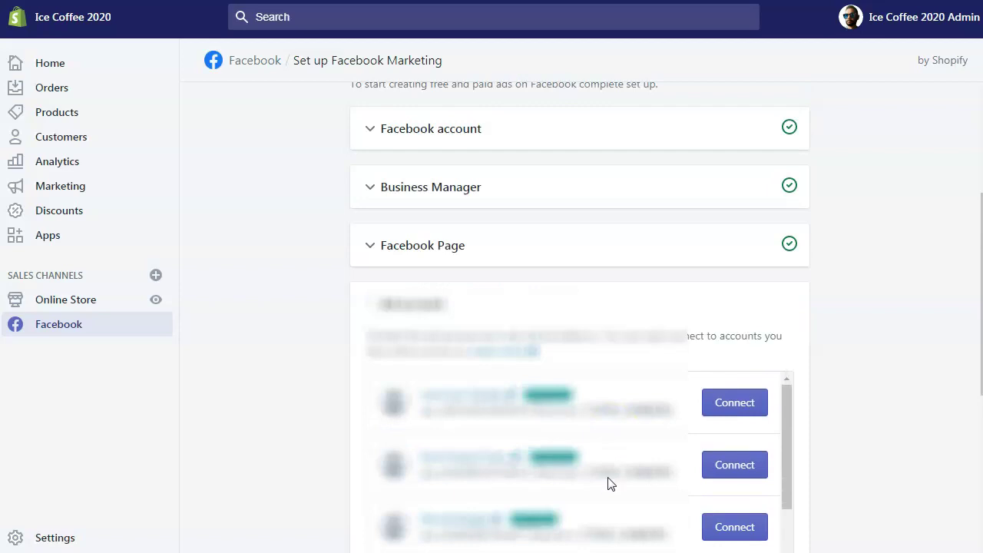
click(752, 414)
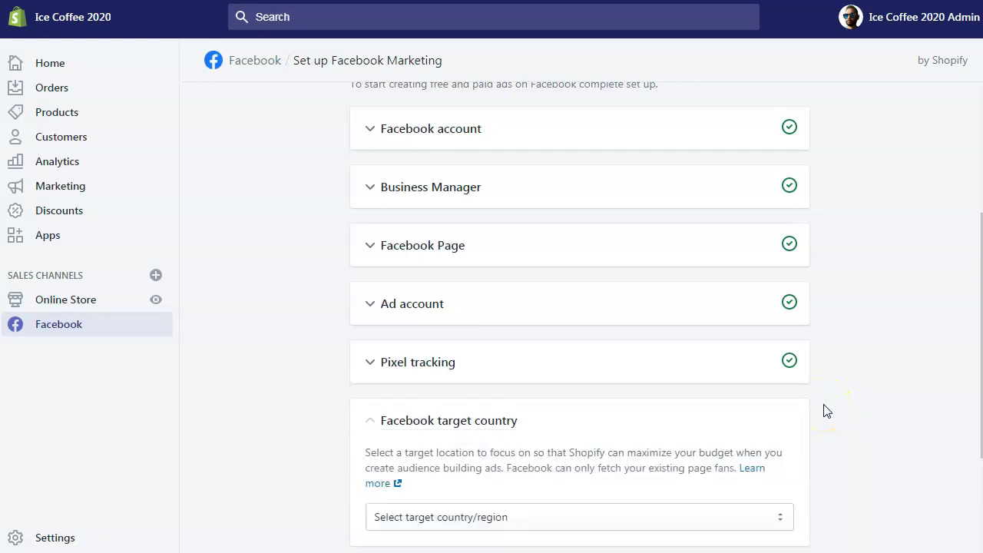
- Try to set the Facebook target country to United States
scroll(828, 411, down, 1)
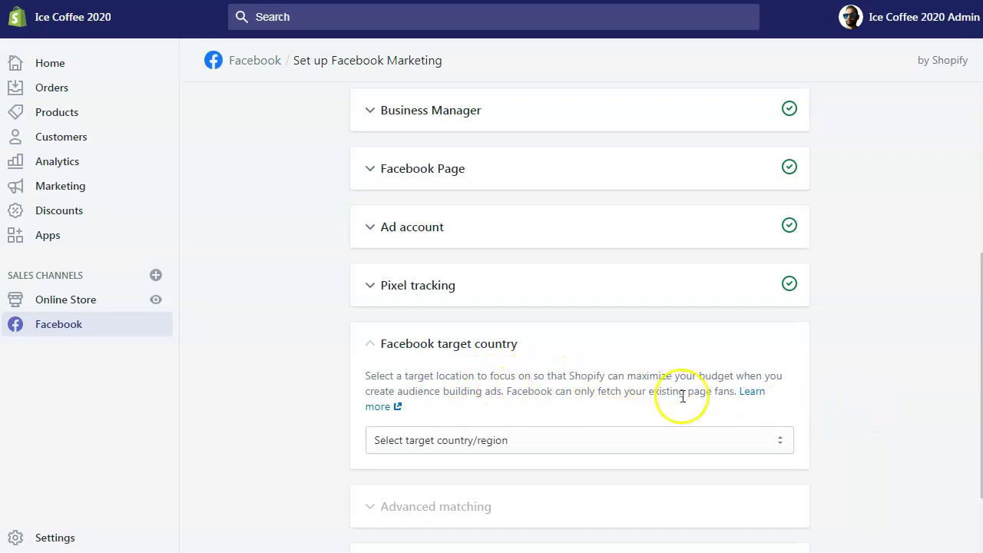
click(734, 443)
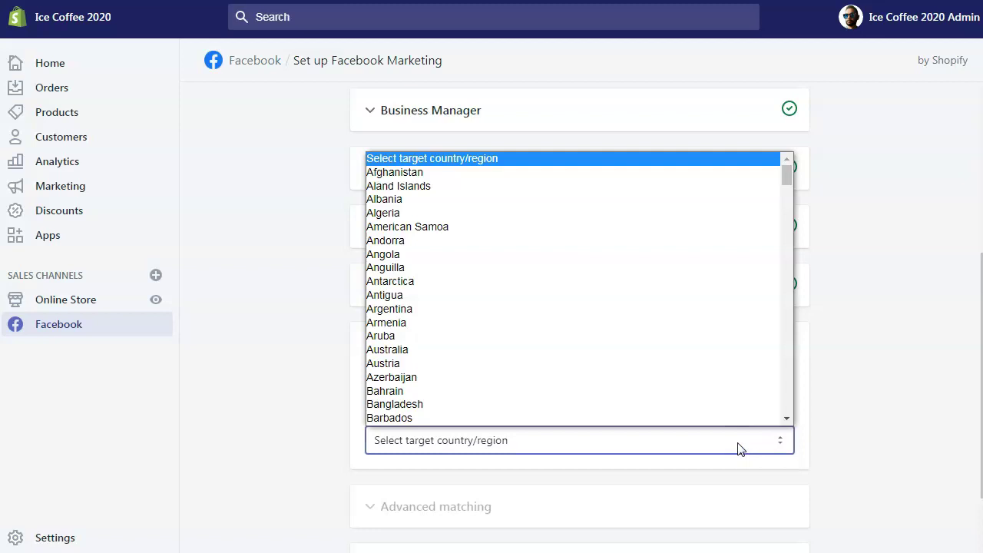
key(u)
key(n)
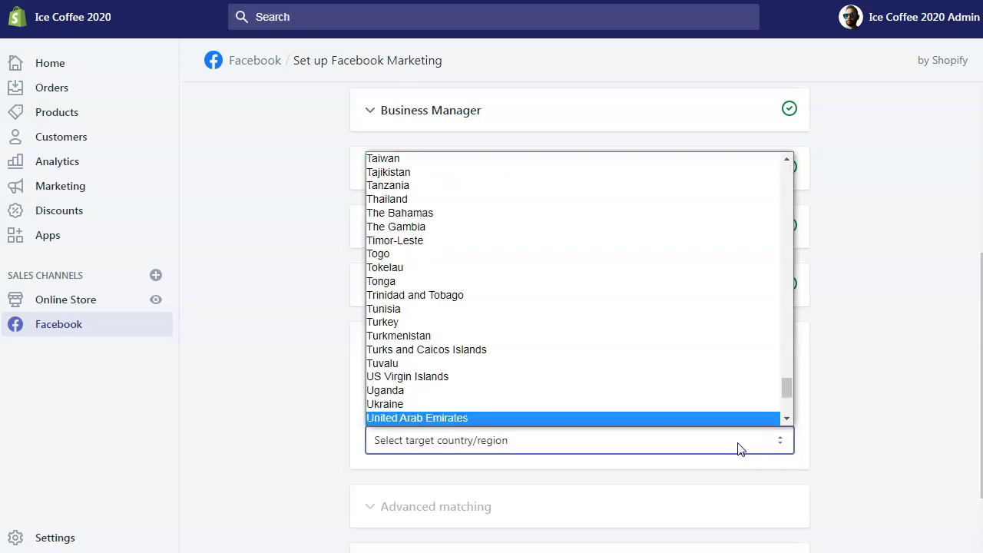
key(Down)
key(Down)
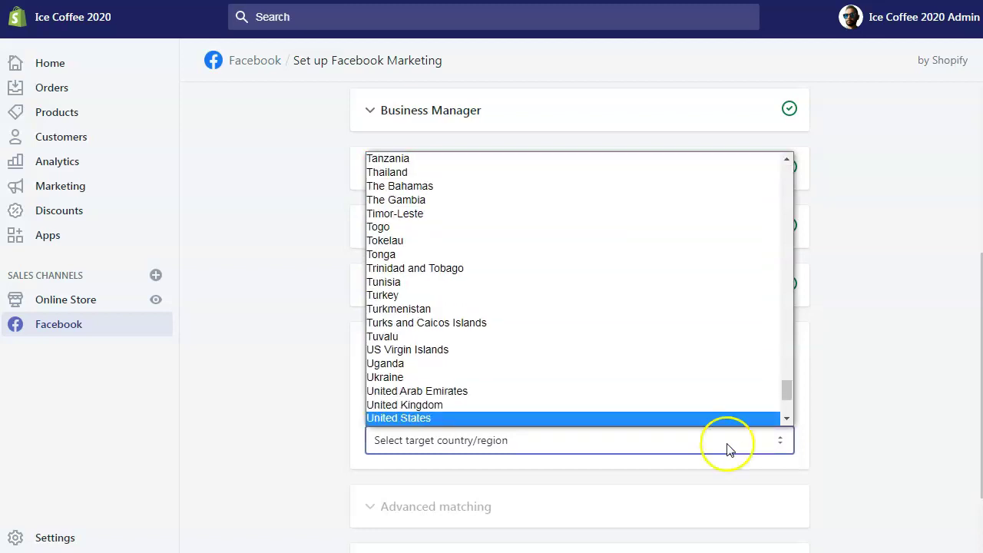
key(v)
key(Return)
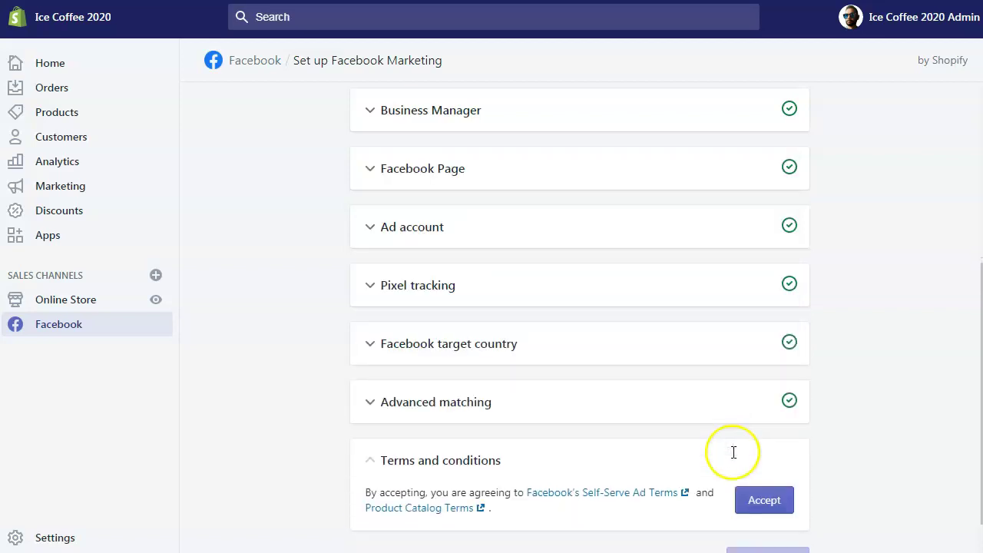
- Disconnect the currently chosen Facebook target country
click(367, 344)
click(757, 435)
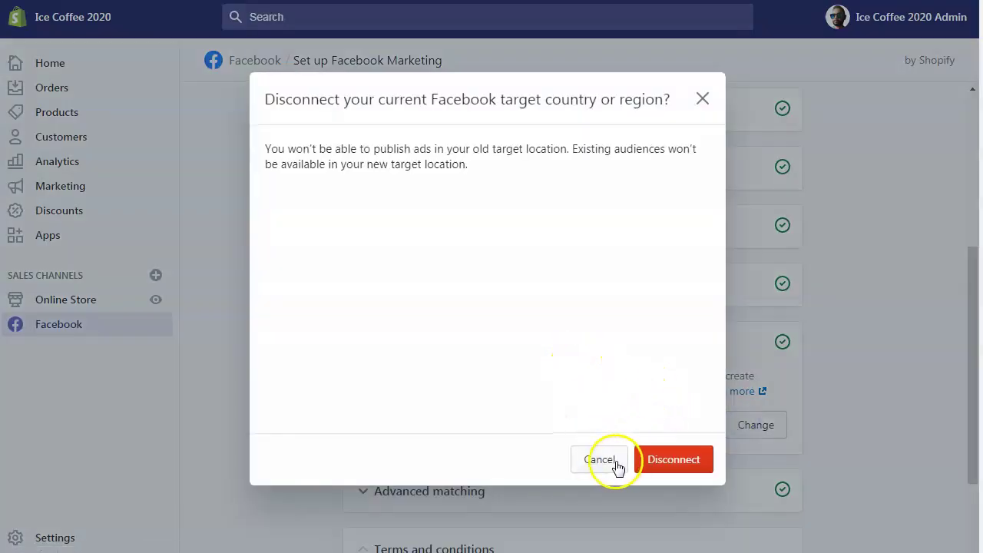
click(657, 461)
- Choose United States as the Facebook target country and check the saved selection
click(679, 441)
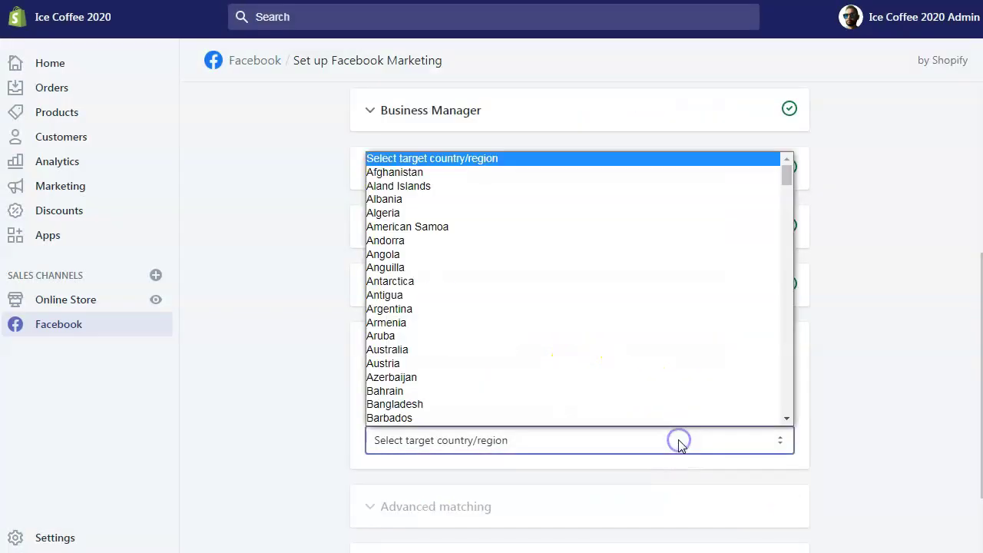
text(united)
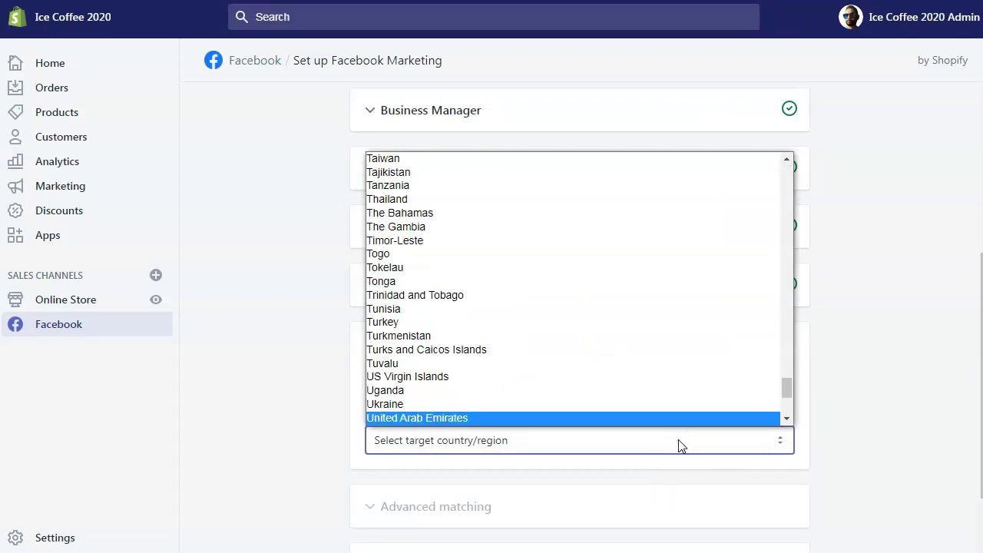
key(Down)
key(Down)
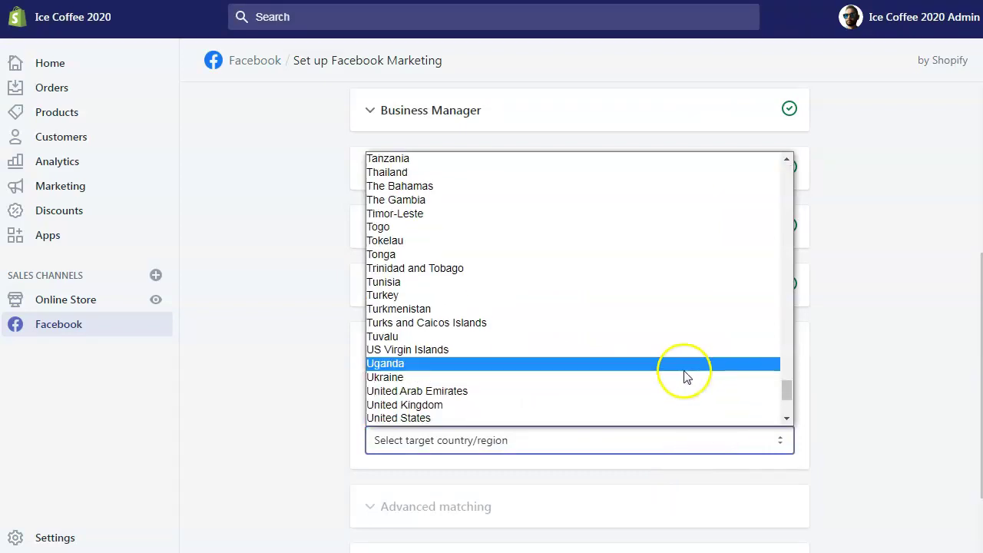
click(442, 419)
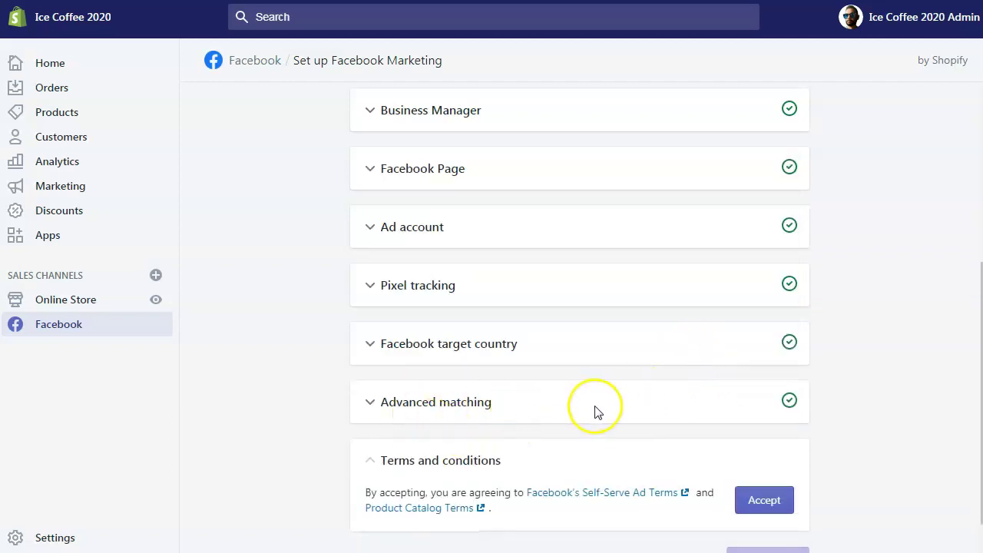
click(380, 351)
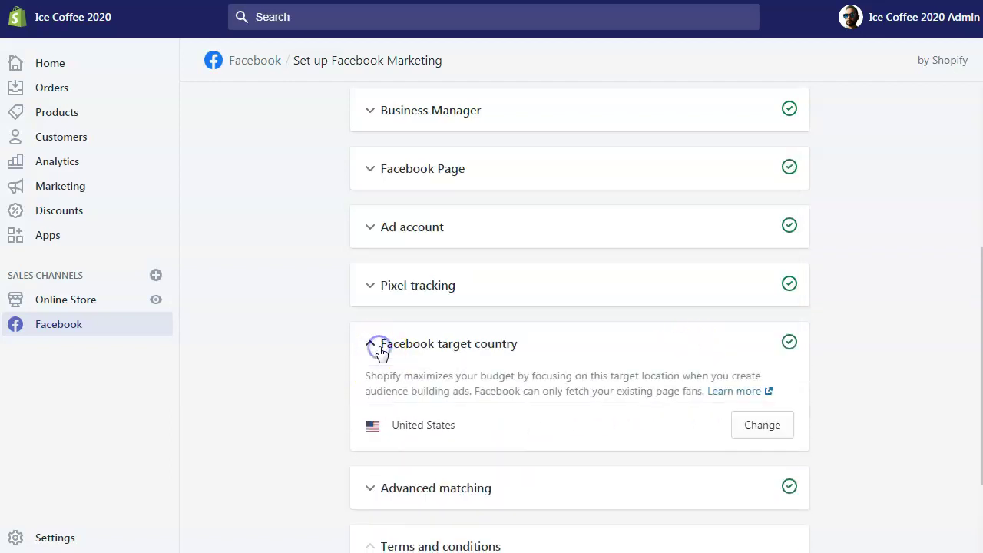
click(379, 350)
- Accept the terms and conditions and finish the Facebook Marketing setup
click(379, 404)
scroll(504, 407, down, 1)
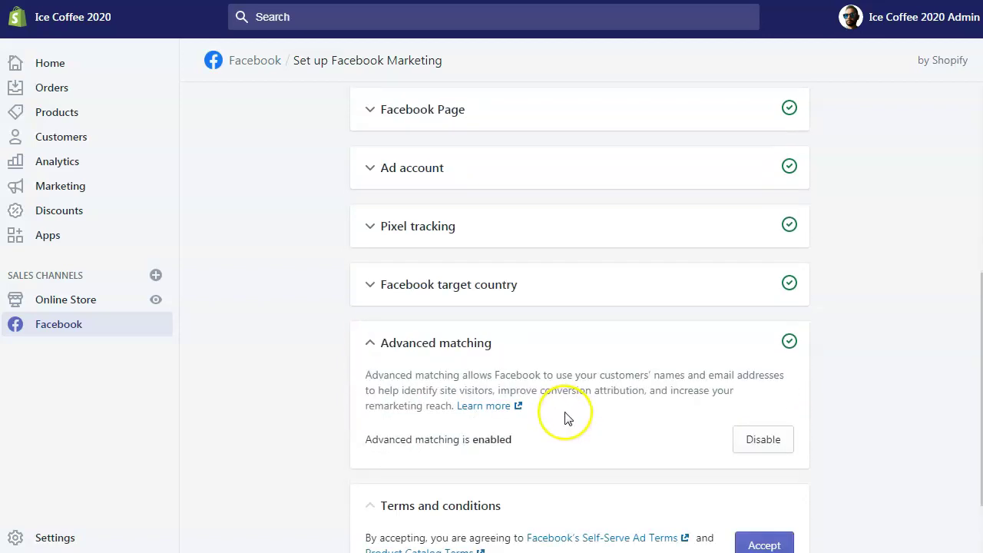
click(387, 345)
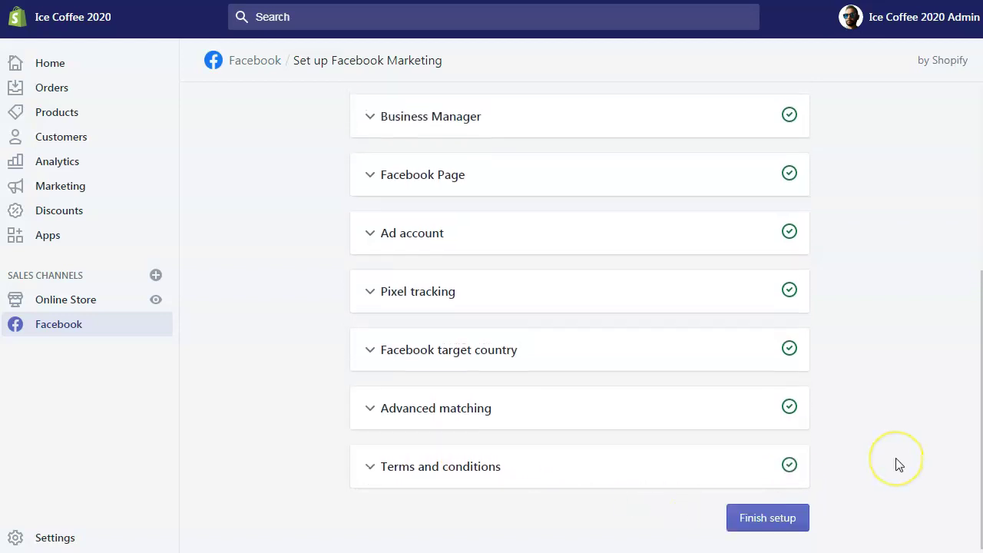
click(772, 518)
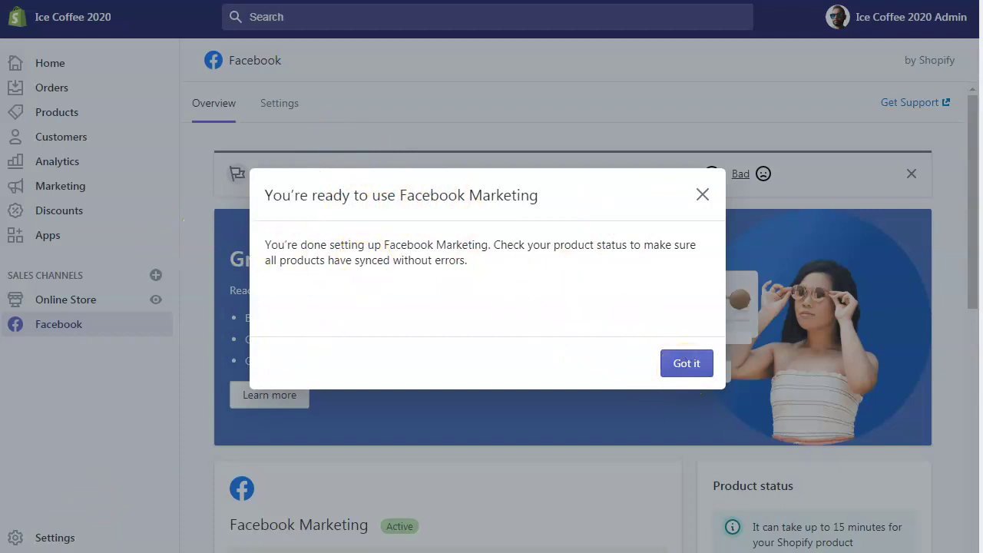
click(691, 365)
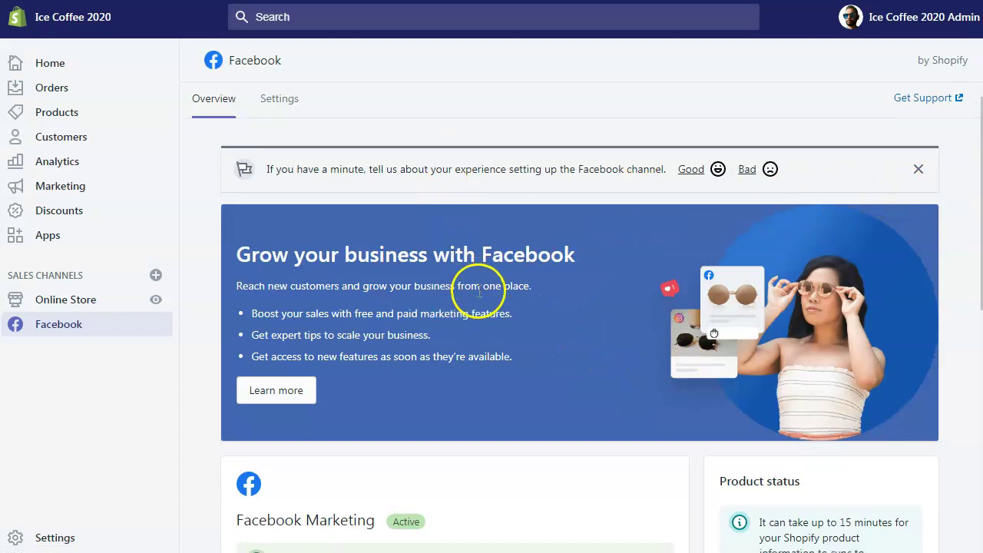
- Disconnect the current pixel in the Facebook channel's marketing settings and create a new Facebook Pixel for the store
scroll(410, 299, down, 4)
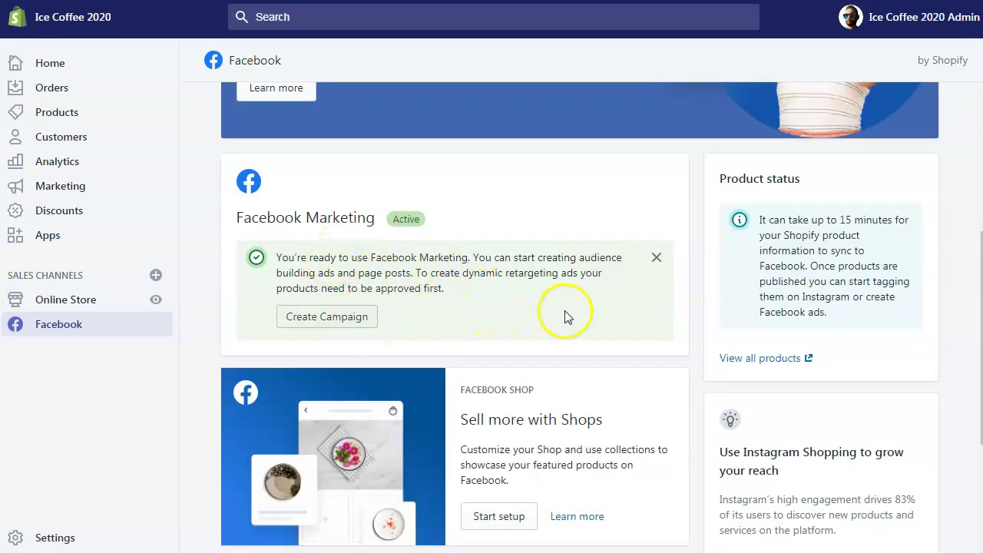
scroll(567, 316, down, 3)
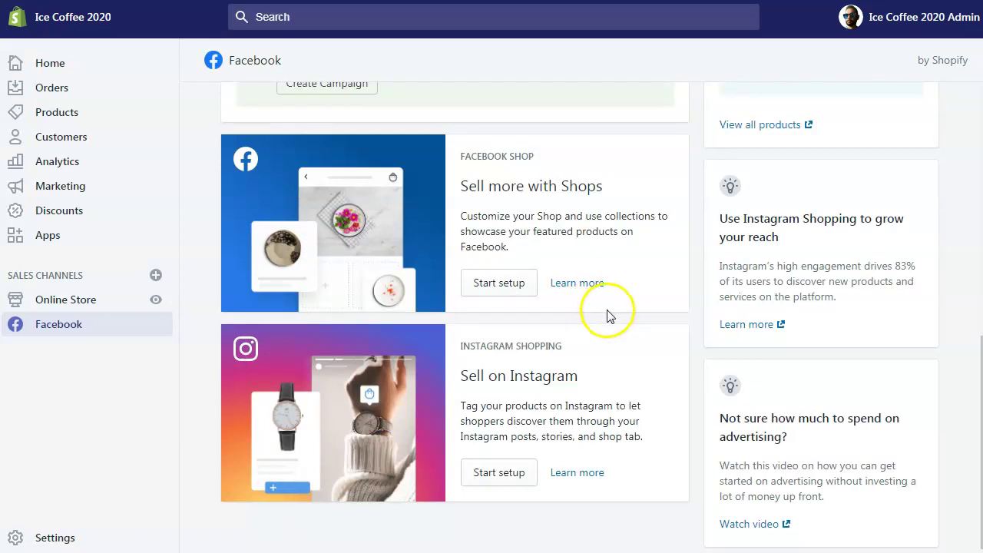
scroll(612, 315, up, 7)
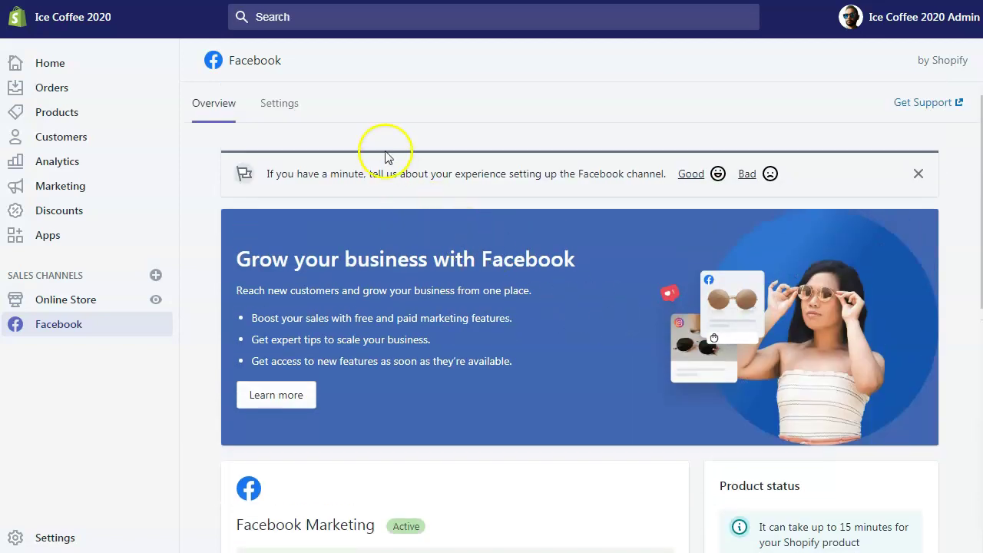
click(292, 108)
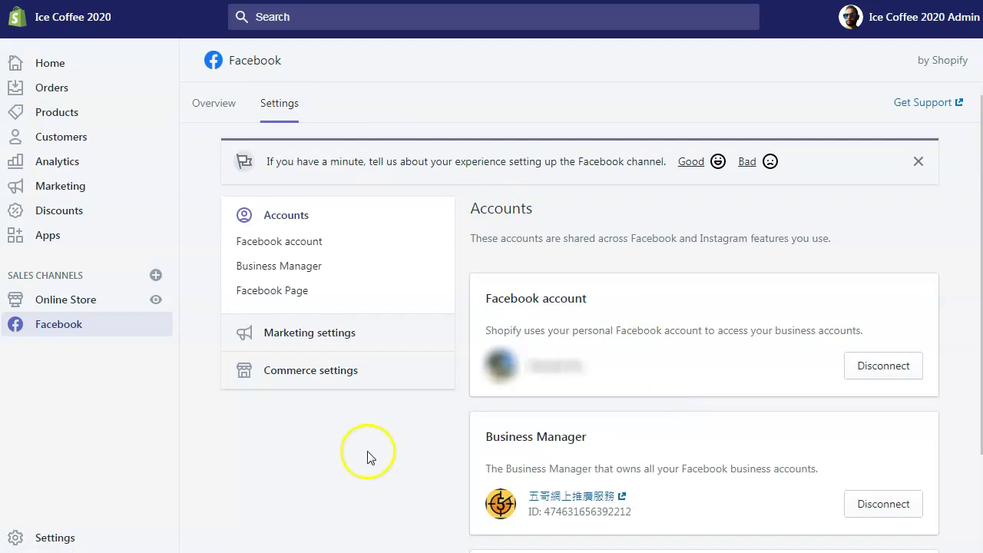
click(340, 338)
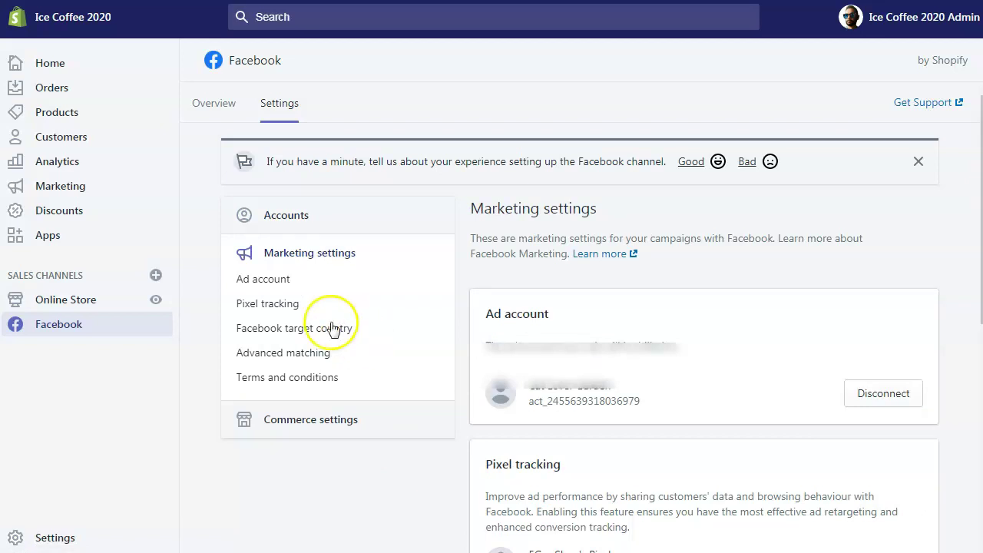
click(282, 305)
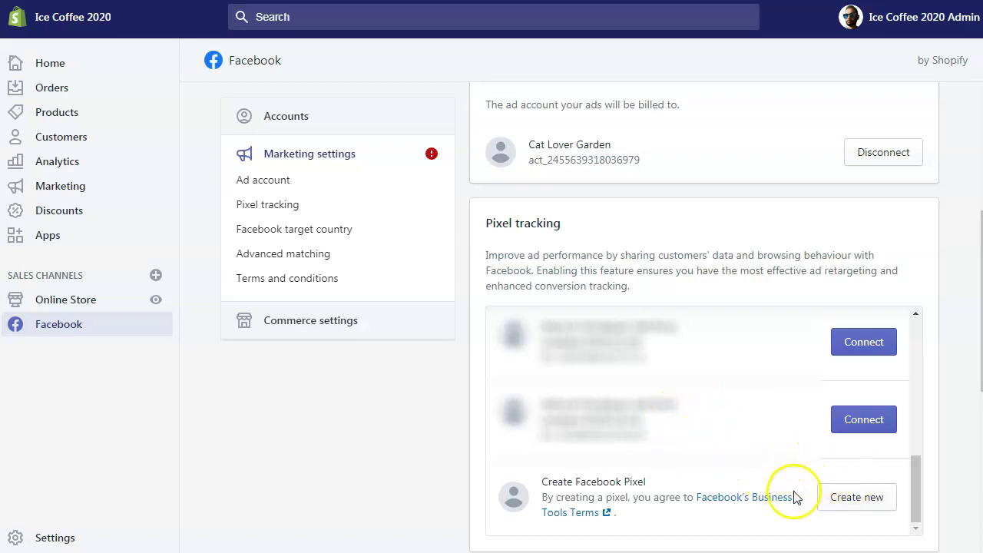
click(858, 499)
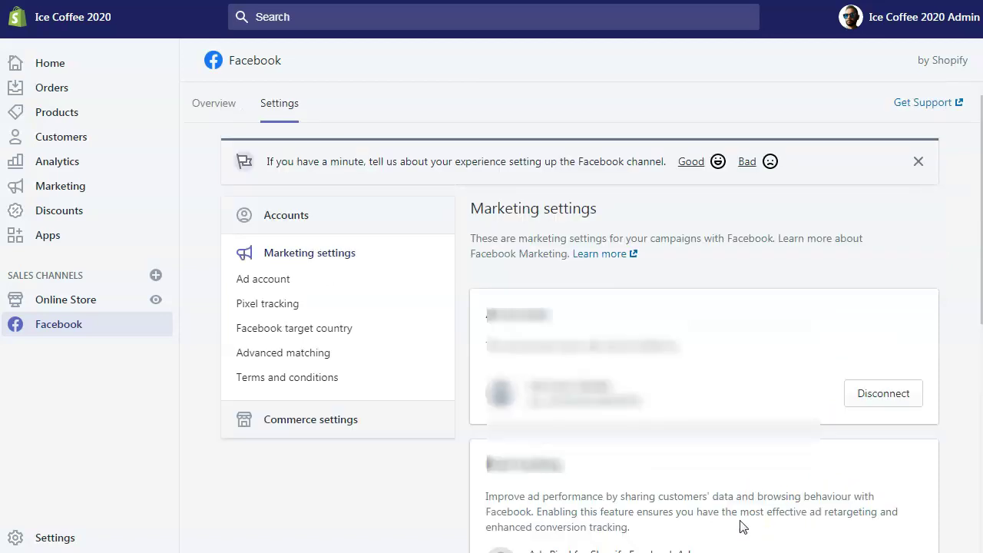
scroll(791, 468, down, 1)
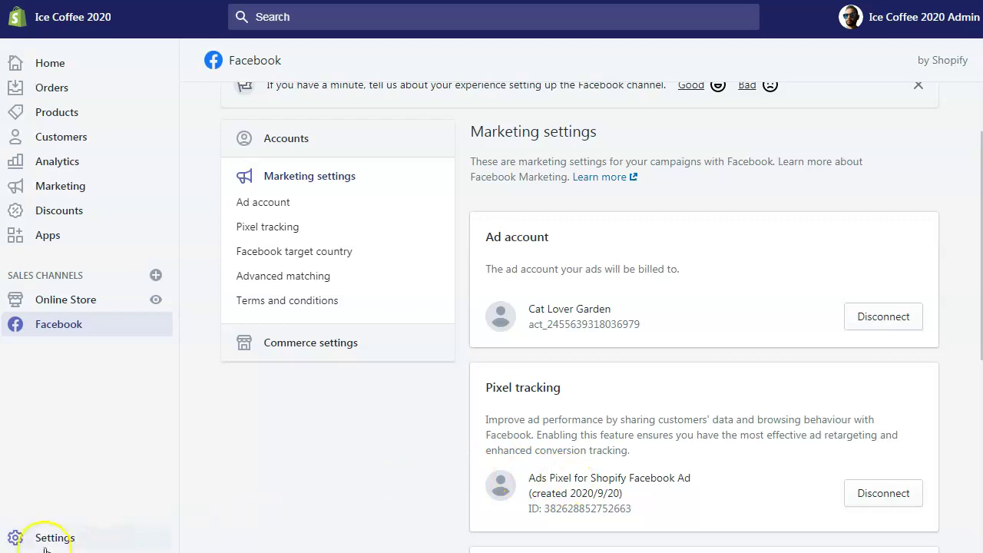
scroll(624, 454, down, 1)
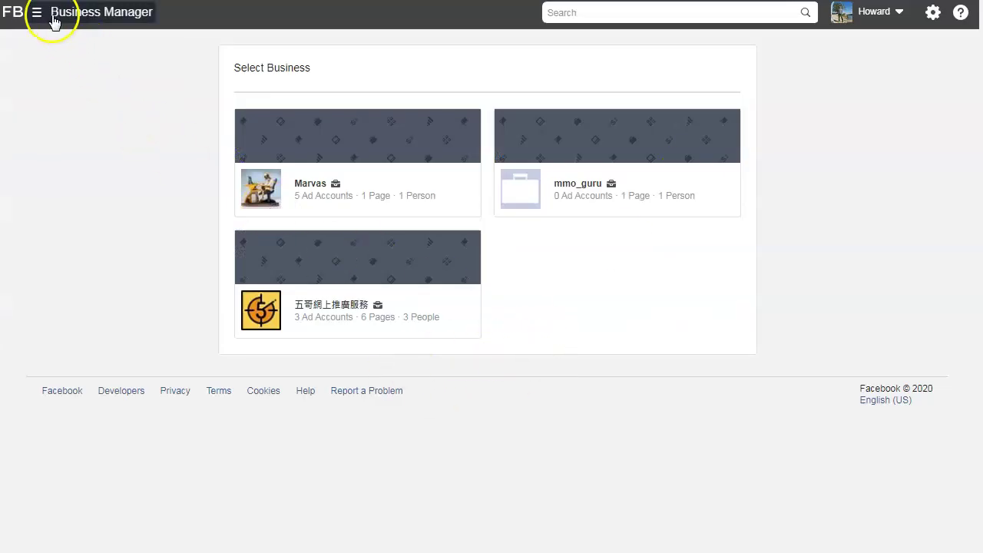
- Switch to Facebook Business Manager, open the 五哥網上推廣服務 business's Events Manager and select the Ads Pixel for Shopify Facebook Ad
click(320, 307)
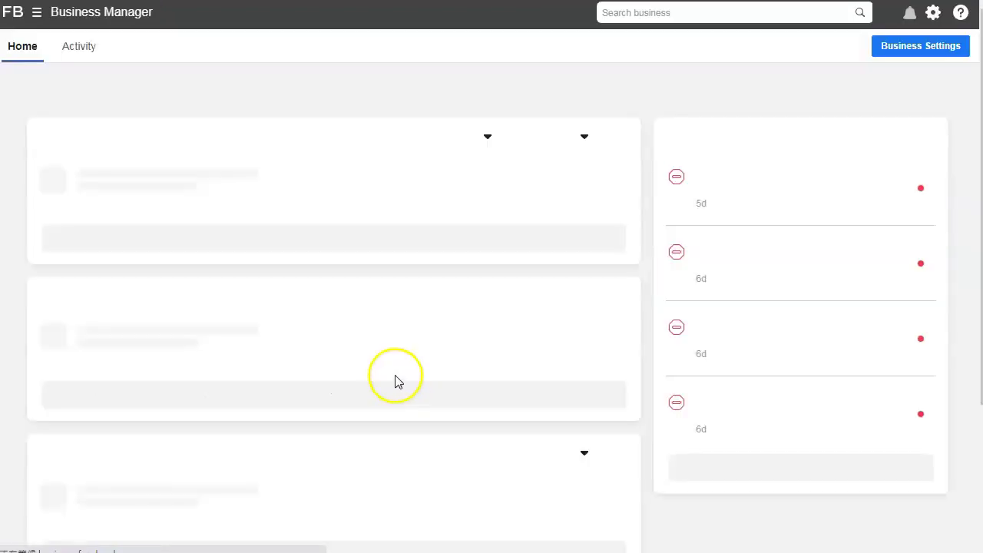
click(36, 13)
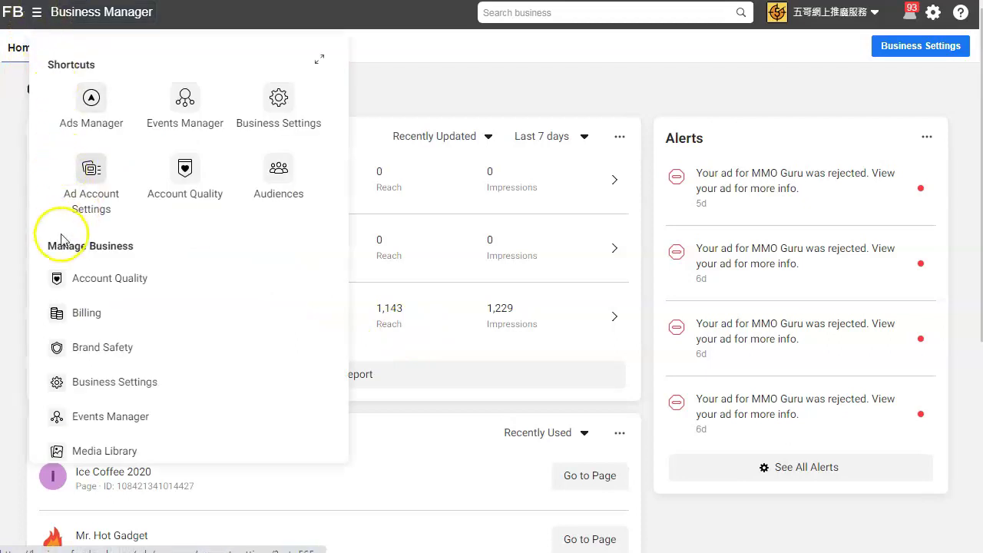
click(114, 418)
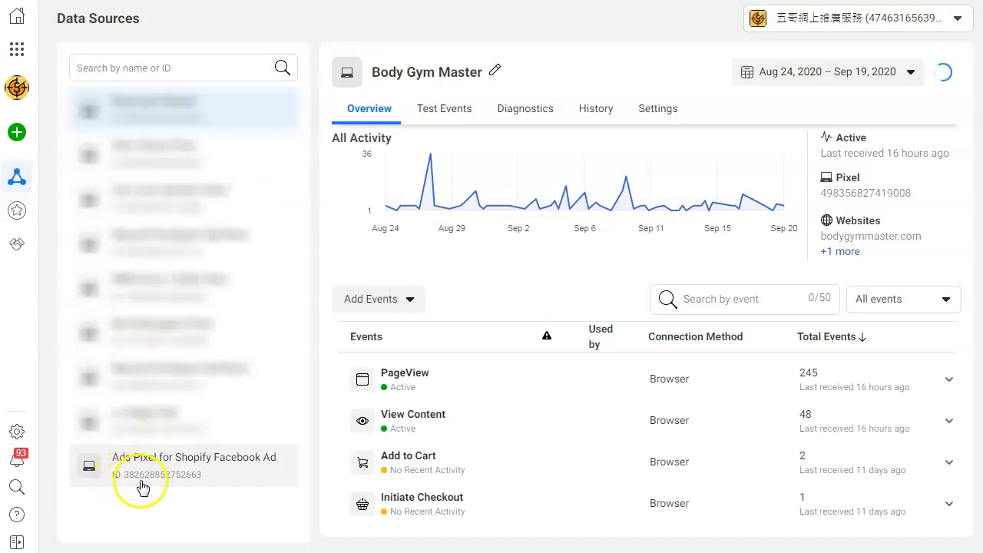
click(173, 479)
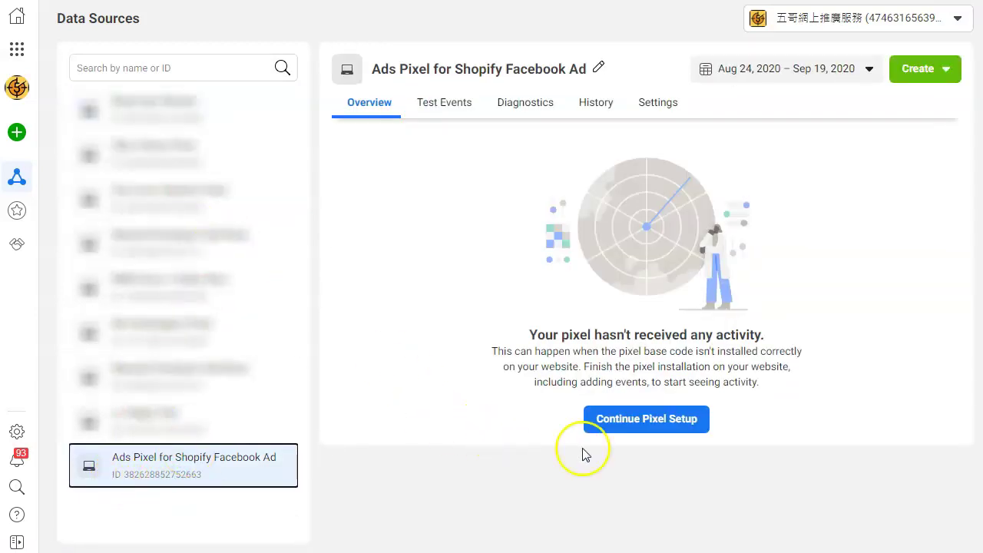
- Continue the pixel setup through a partner integration and choose Shopify as the partner
click(620, 424)
click(530, 410)
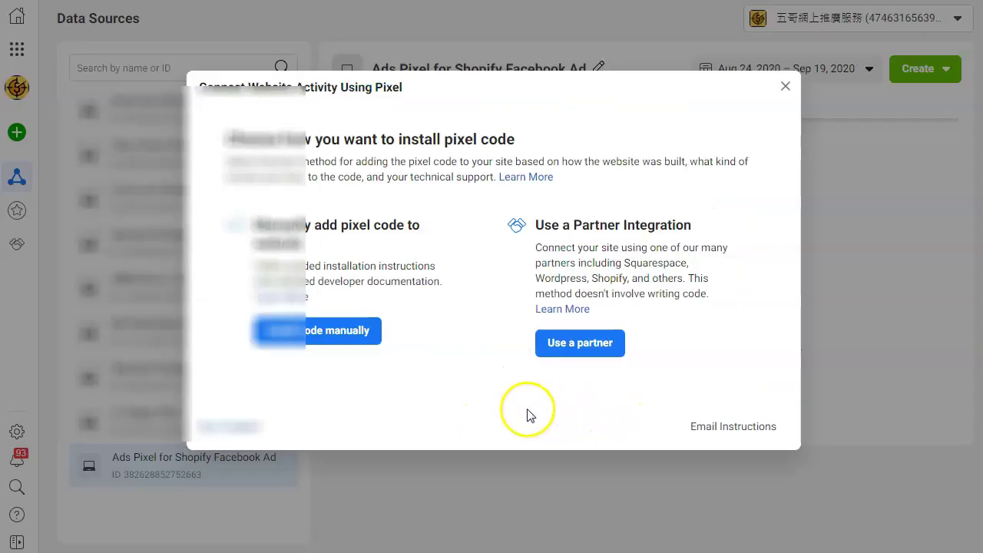
click(574, 344)
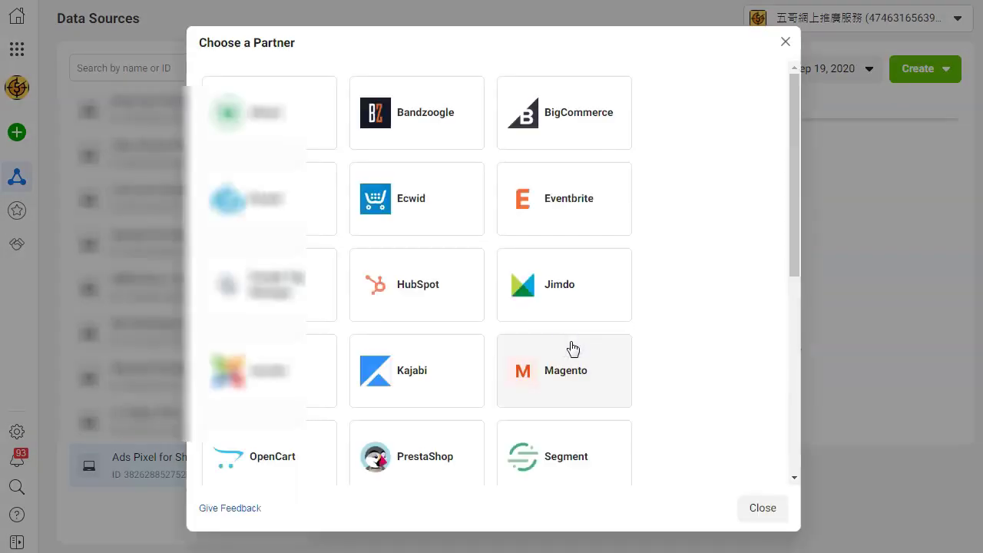
drag(572, 348, 432, 347)
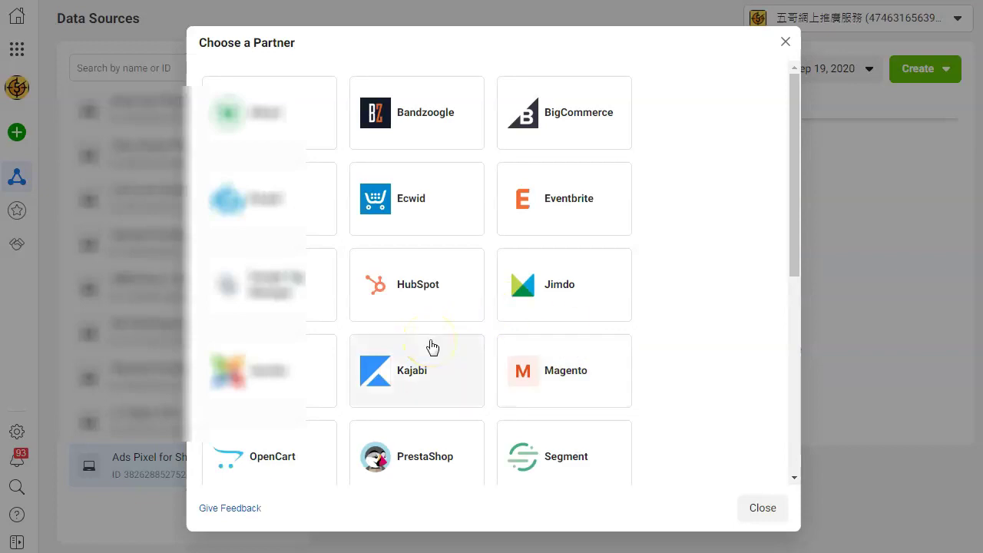
scroll(373, 259, down, 5)
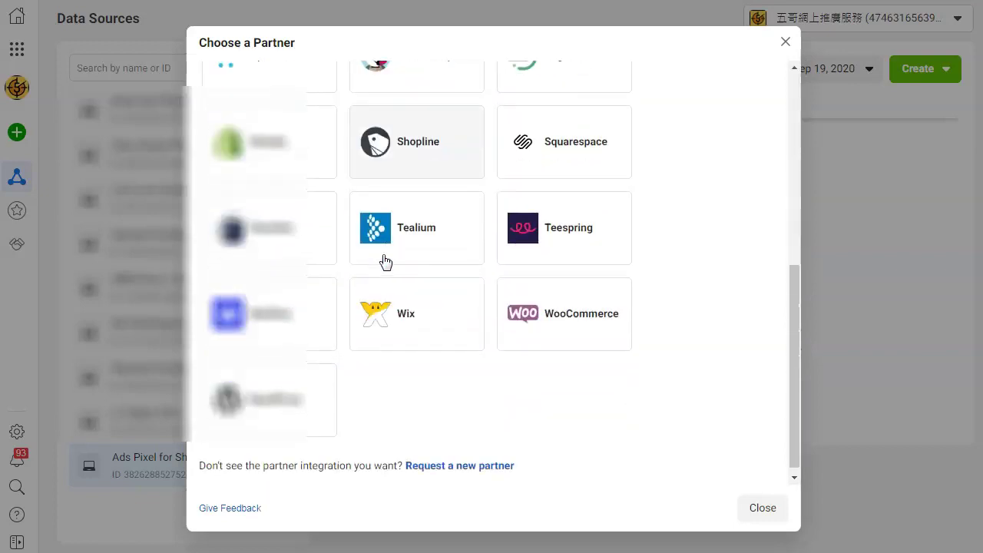
scroll(393, 369, up, 5)
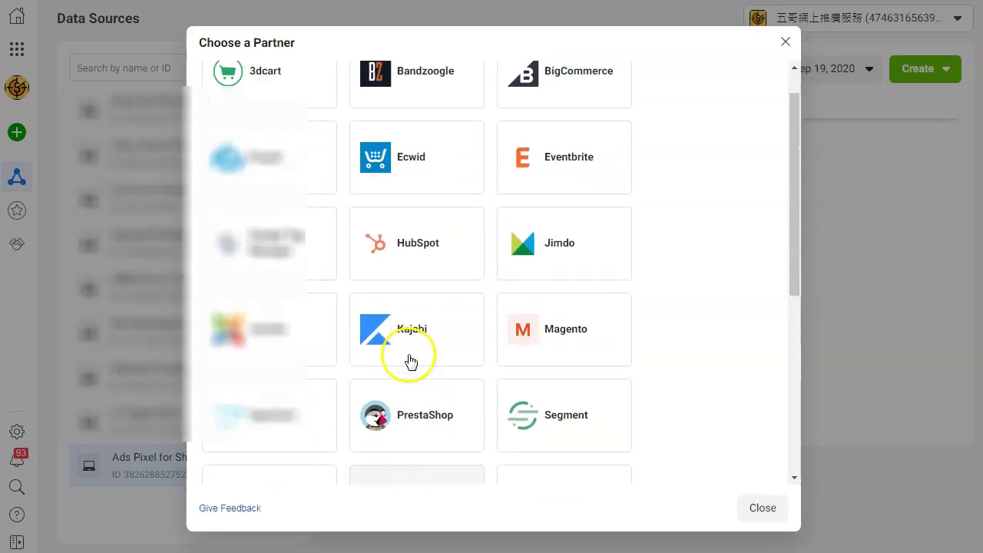
scroll(411, 361, up, 1)
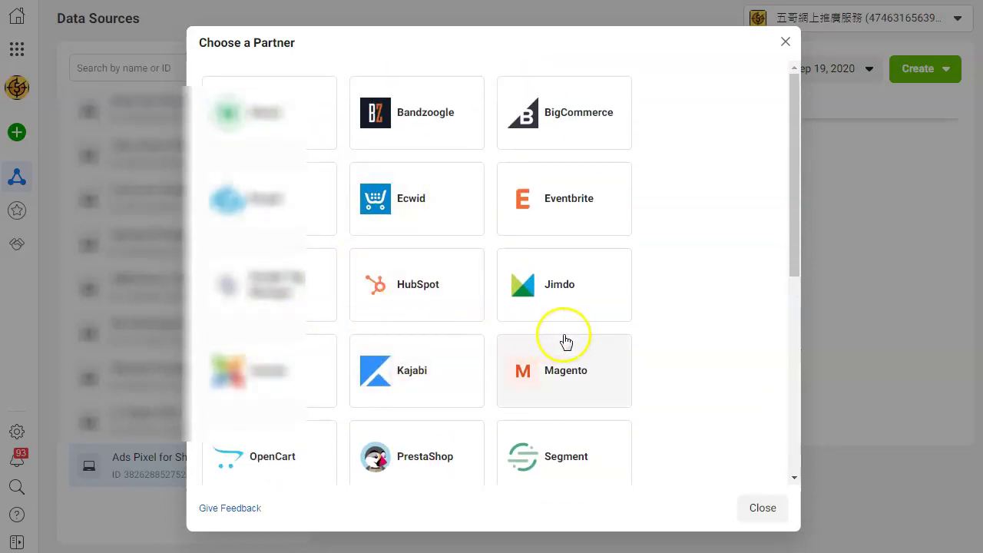
scroll(565, 341, down, 3)
click(271, 364)
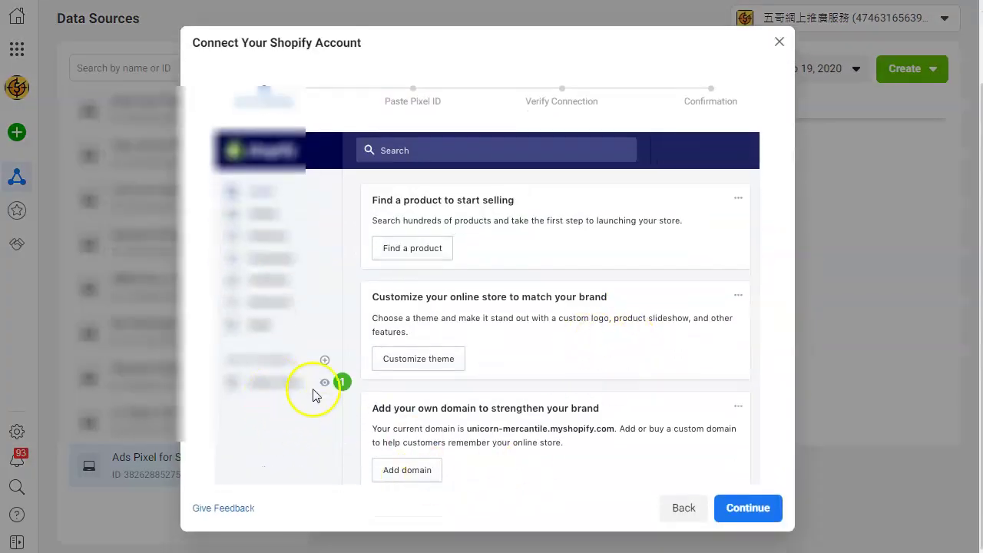
- Proceed through the Shopify connection instructions and send test traffic to the ice-coffee-2020.myshopify.com store URL
click(756, 506)
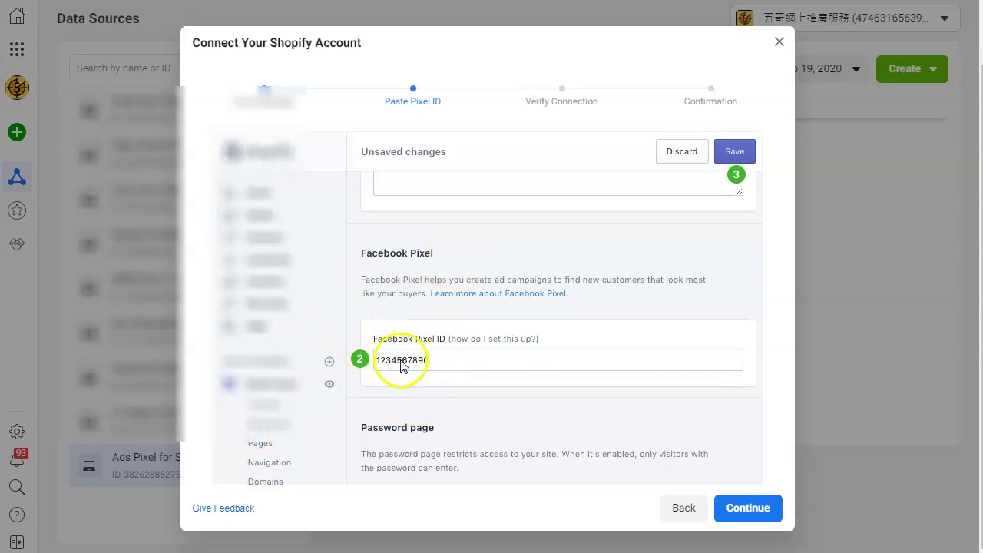
click(747, 508)
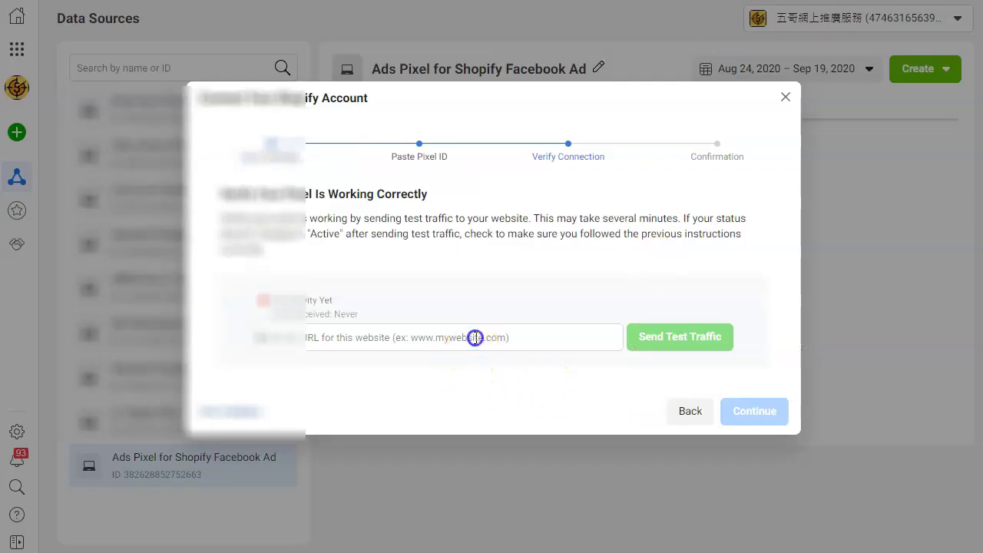
click(476, 337)
key(ctrl+v)
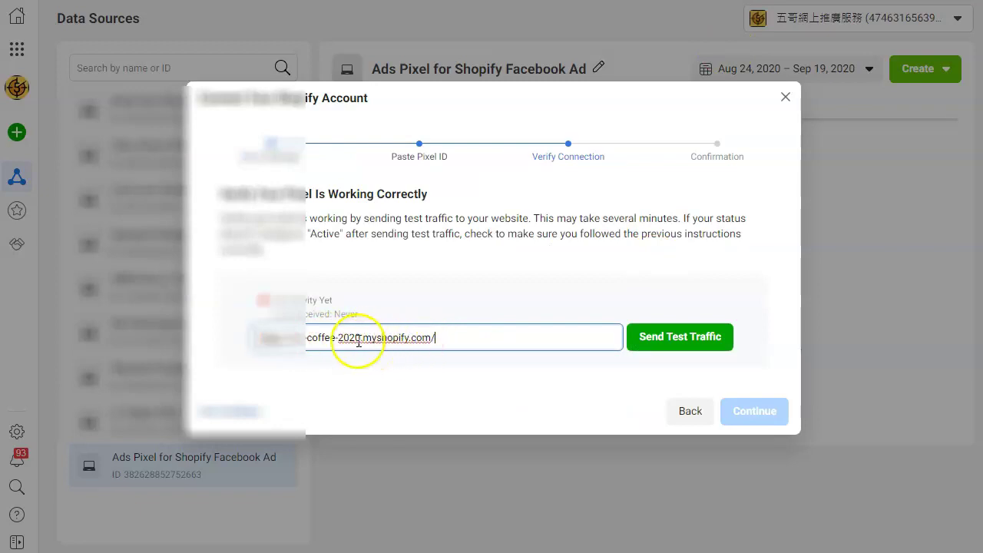
click(653, 343)
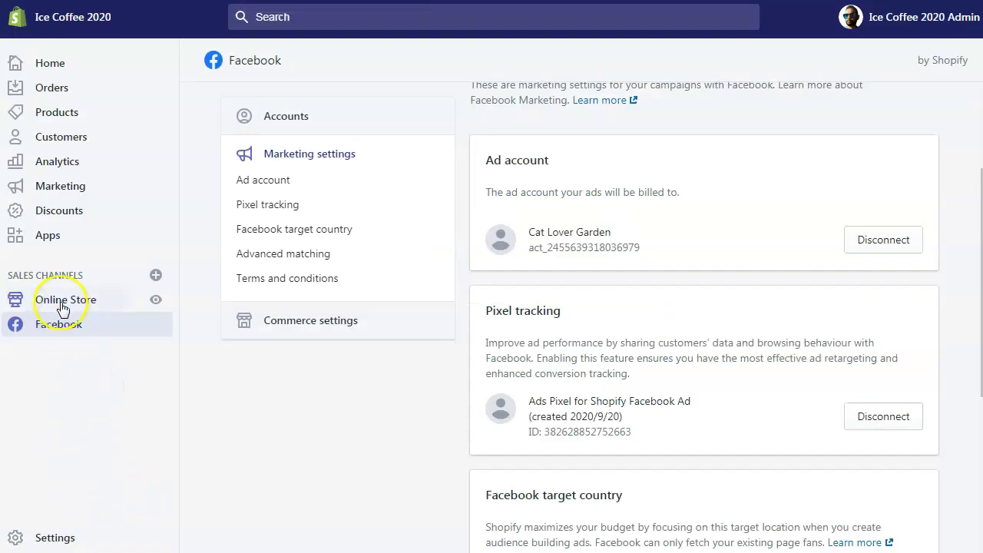
- Switch to the Shopify admin and examine the password protection settings in the Online Store preferences
click(59, 299)
click(64, 431)
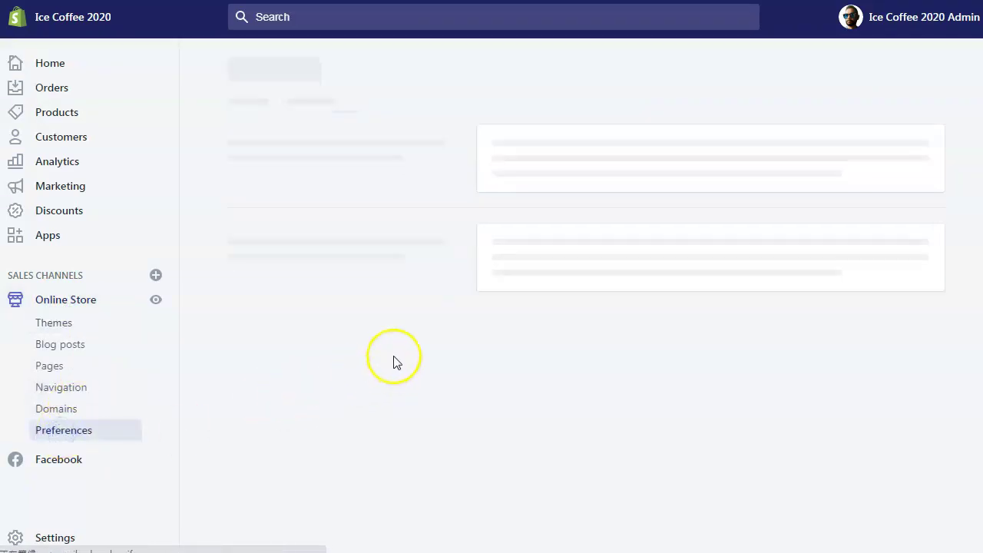
scroll(395, 361, down, 12)
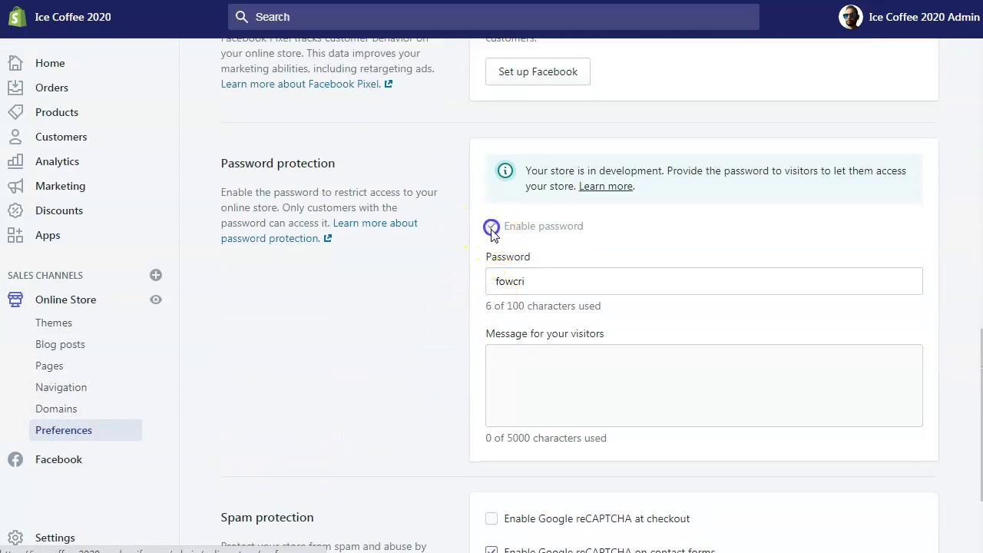
scroll(538, 346, down, 2)
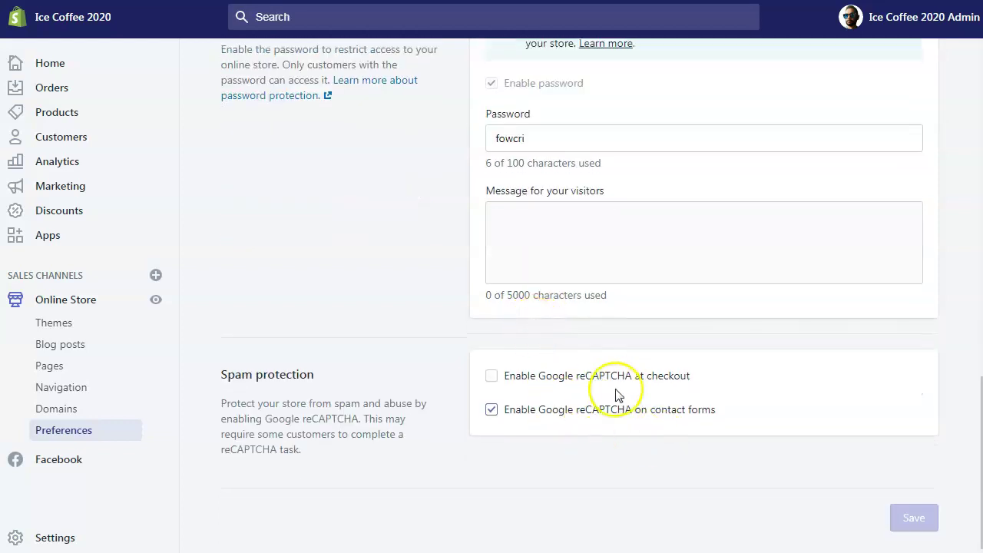
scroll(557, 397, up, 2)
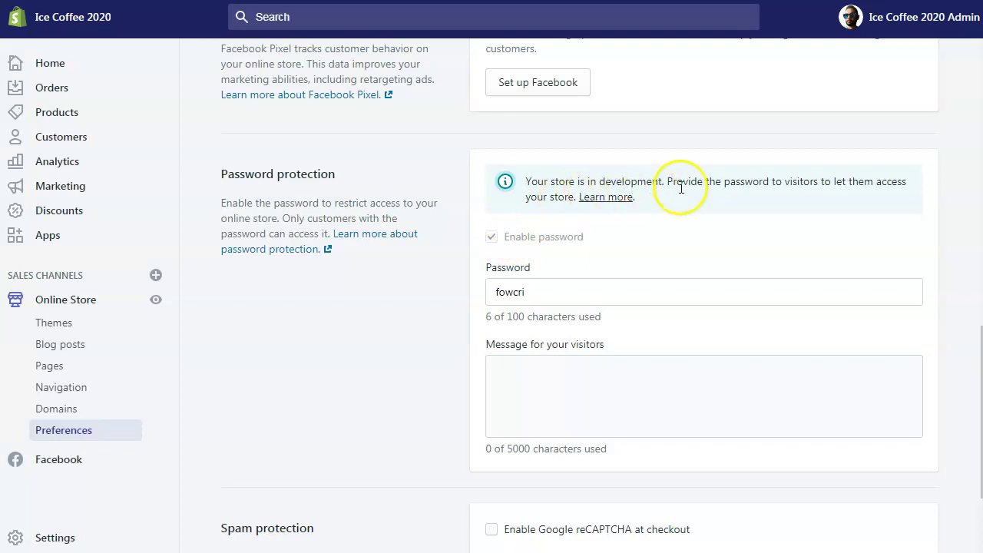
scroll(630, 256, down, 2)
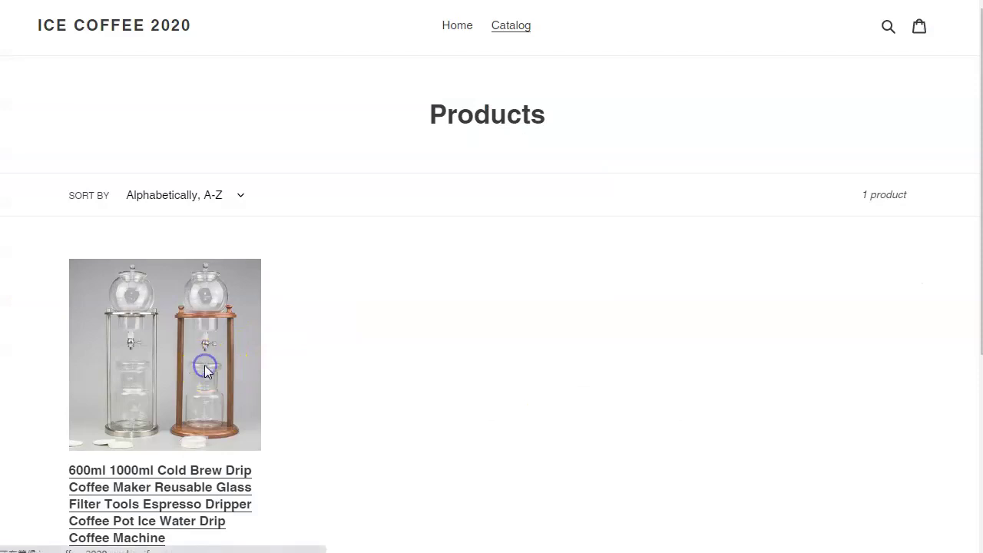
- Switch to the Ice Coffee 2020 storefront, open the cold brew drip coffee maker from the catalog and browse its photos
click(205, 371)
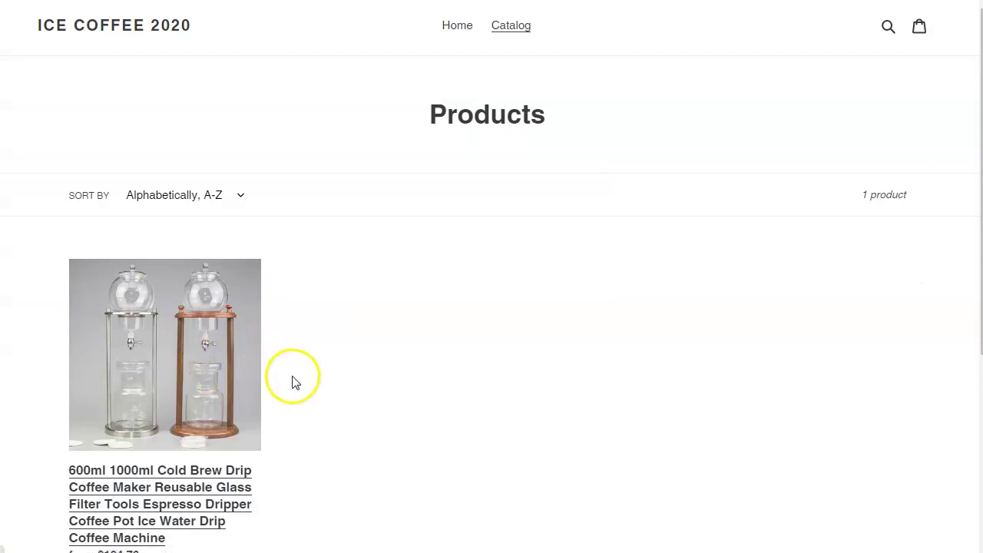
scroll(834, 341, down, 2)
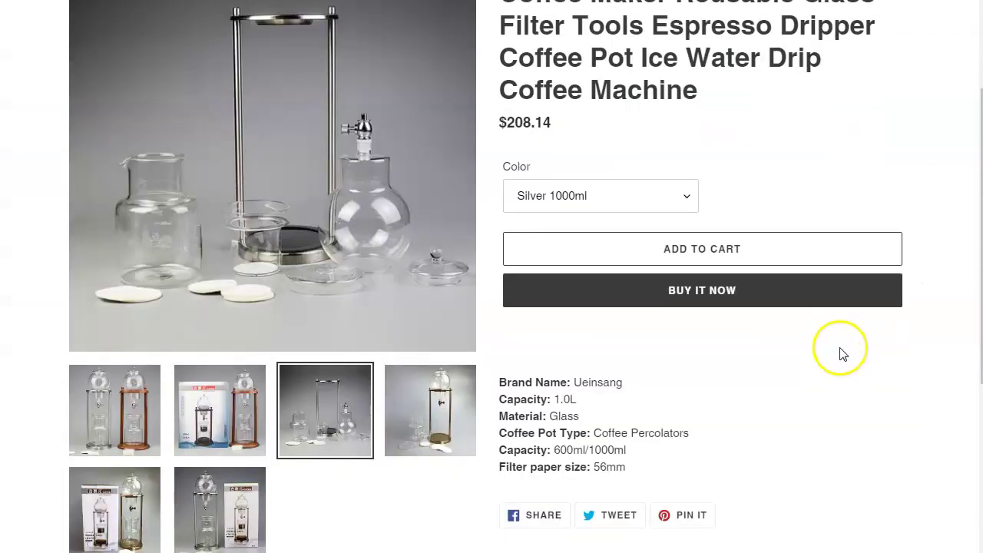
scroll(840, 353, down, 1)
click(143, 358)
click(208, 341)
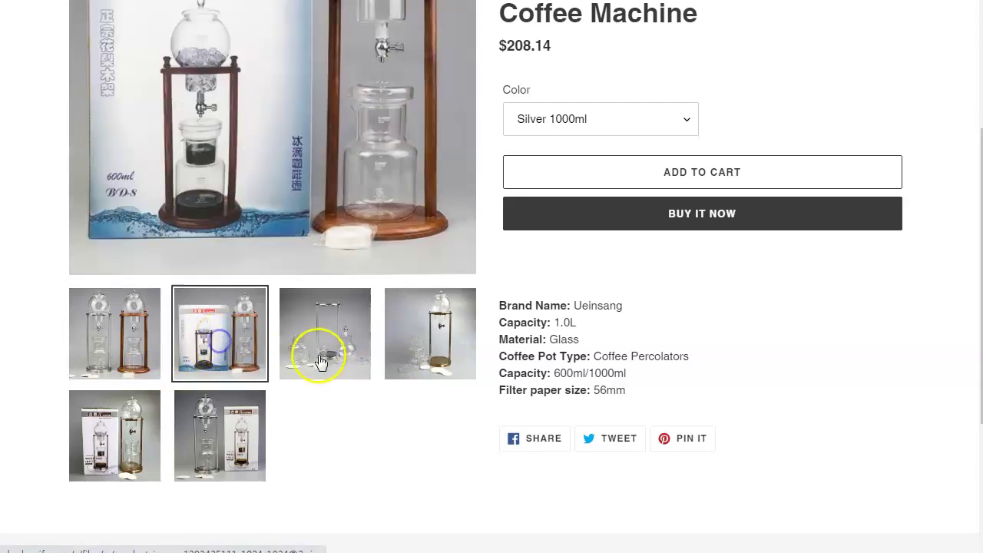
click(301, 336)
click(451, 347)
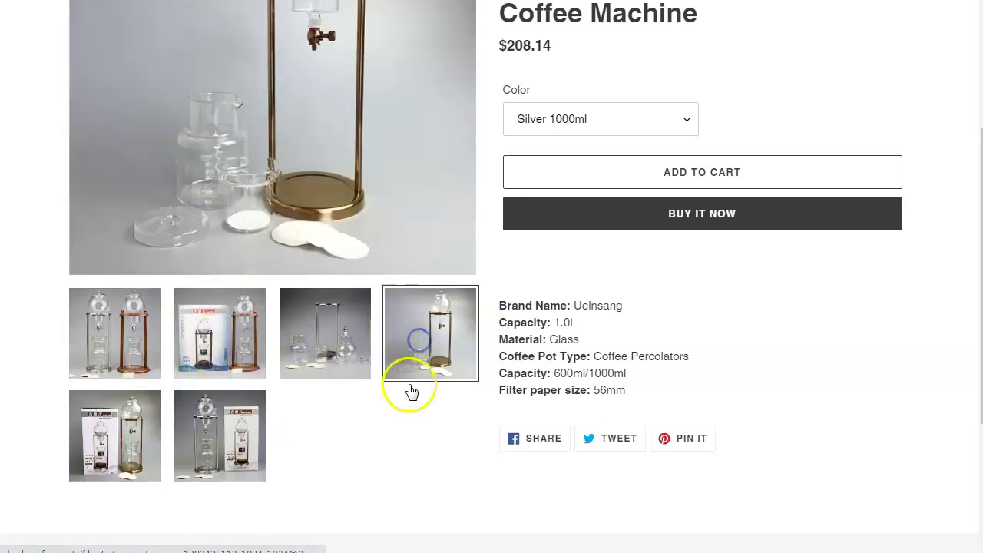
- Add one Silver 1000ml coffee maker to the cart and continue shopping
click(696, 177)
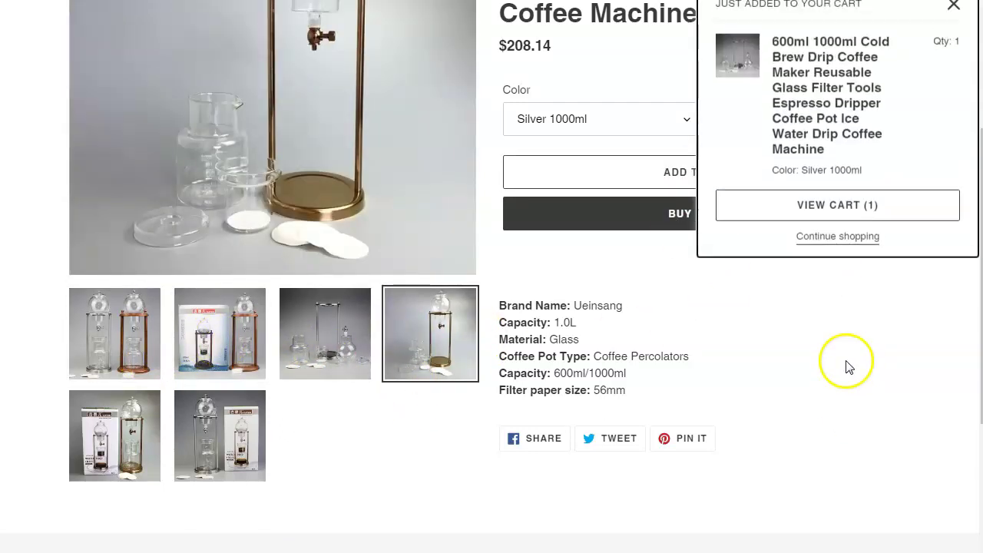
click(847, 256)
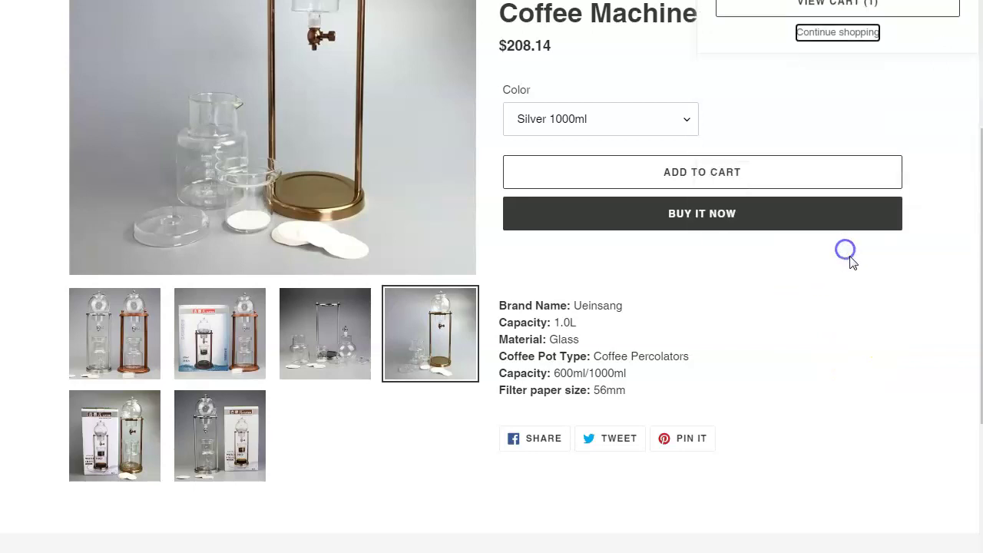
scroll(817, 380, up, 2)
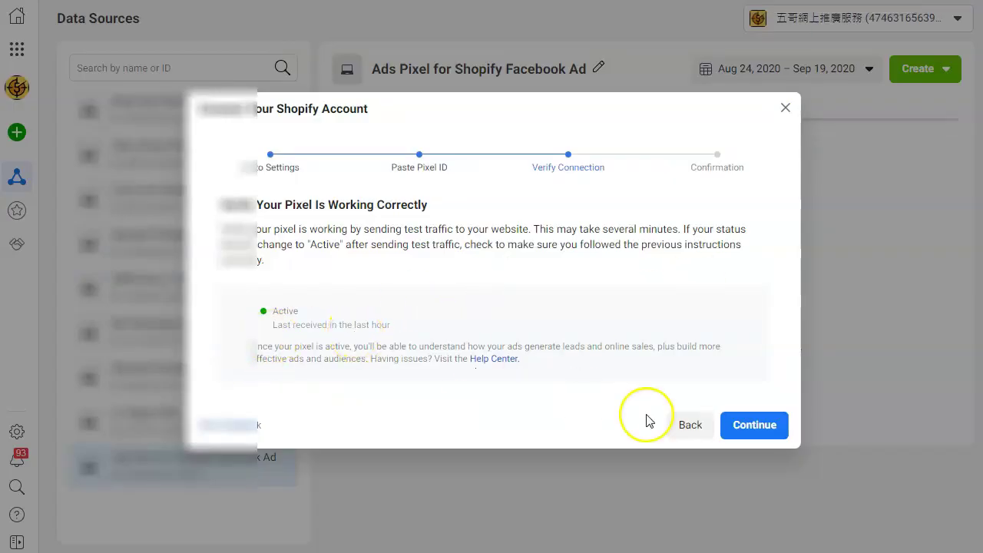
click(733, 425)
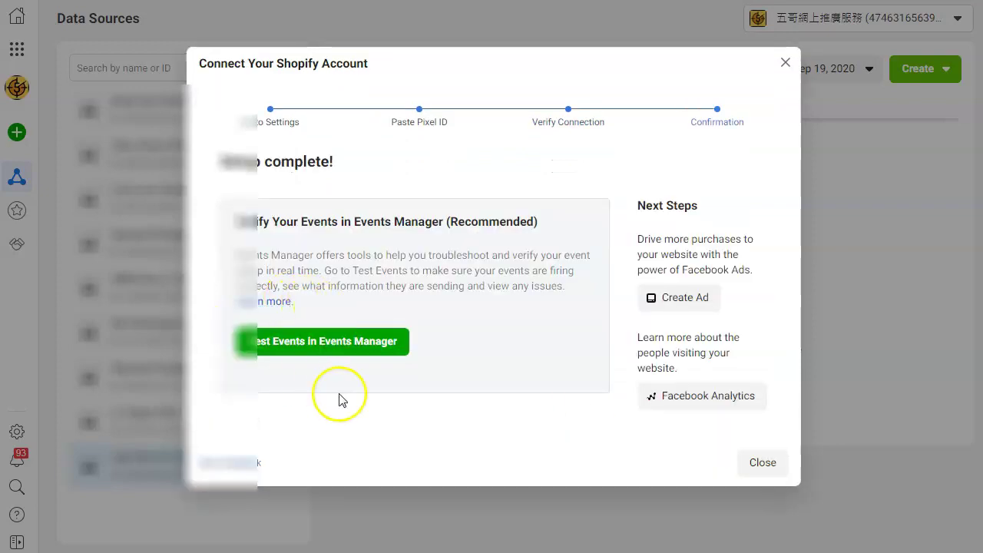
click(309, 352)
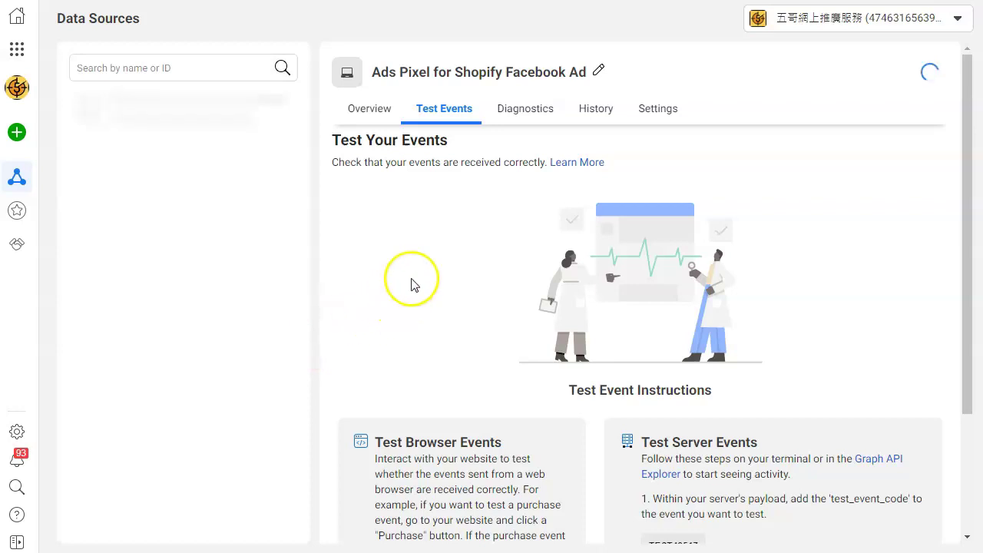
scroll(575, 423, down, 2)
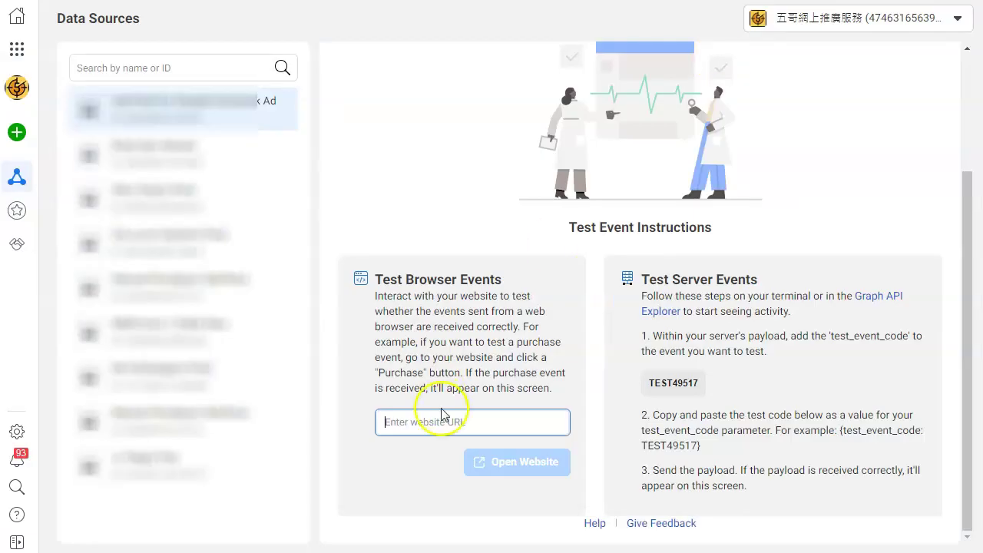
text(https://ice-coffee-2020.myshopify.com/)
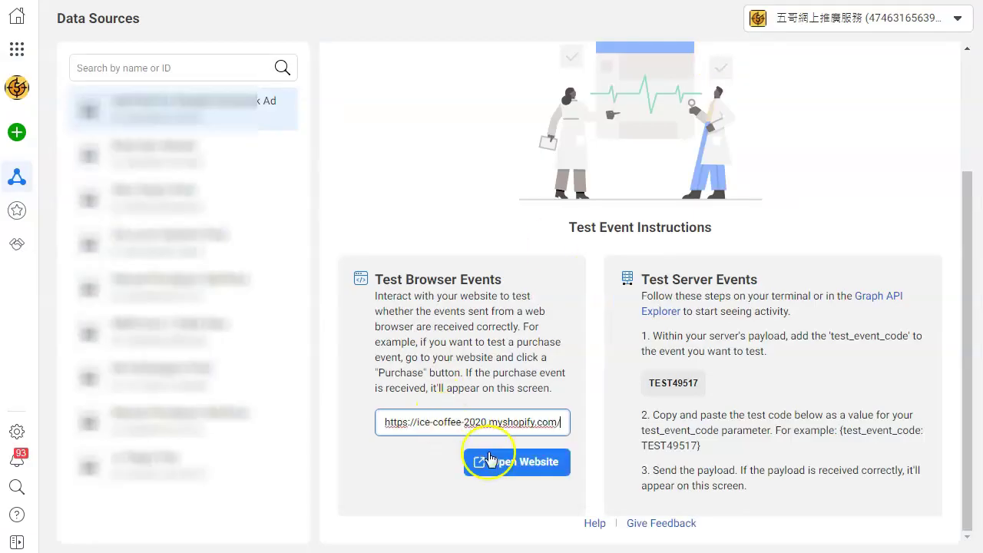
click(526, 469)
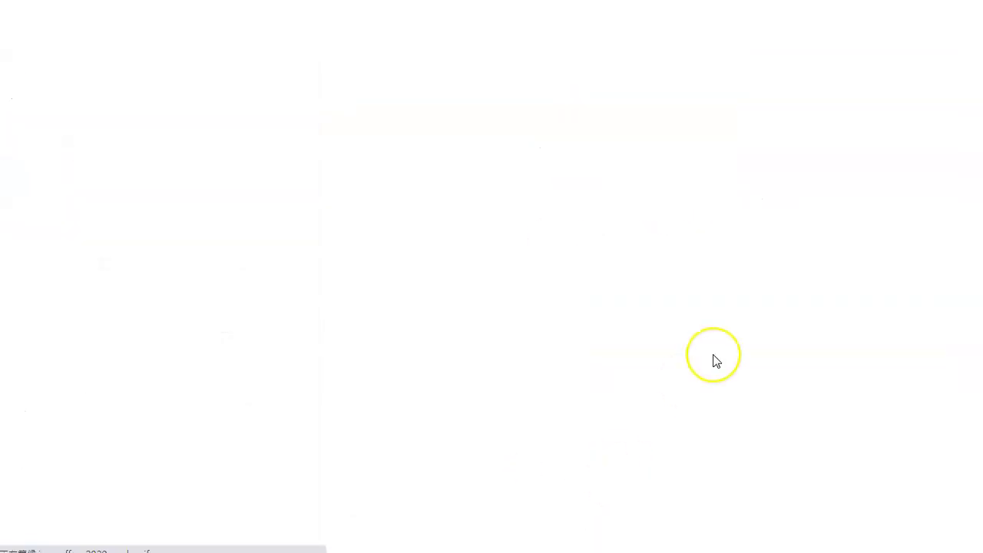
- Add the Silver 1000ml cold brew drip coffee maker to the cart from the store catalog and view the cart
click(504, 25)
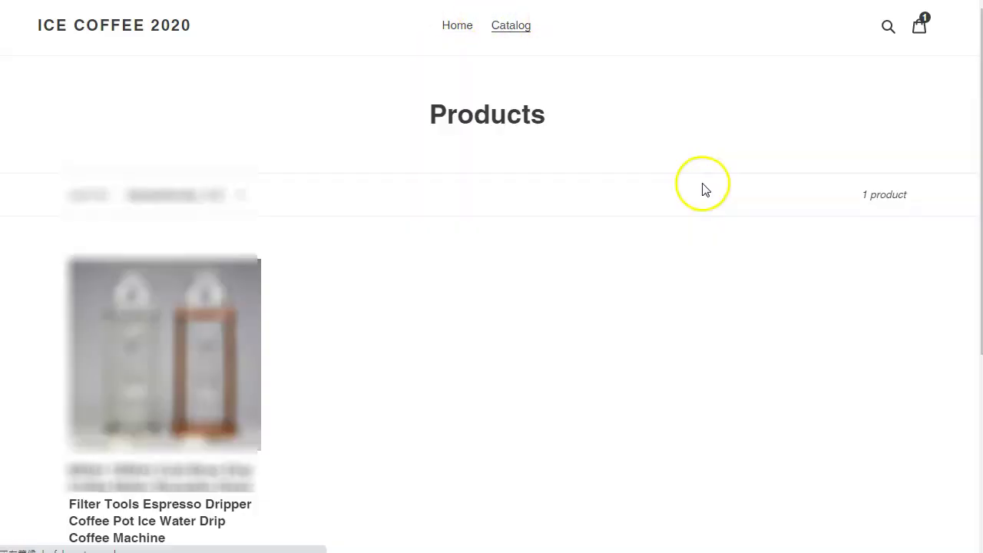
click(207, 396)
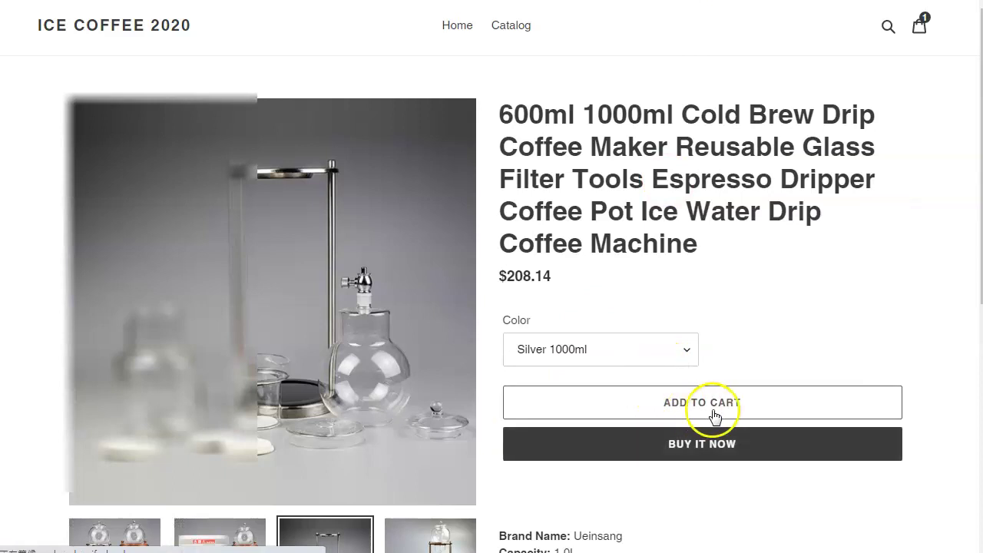
click(712, 405)
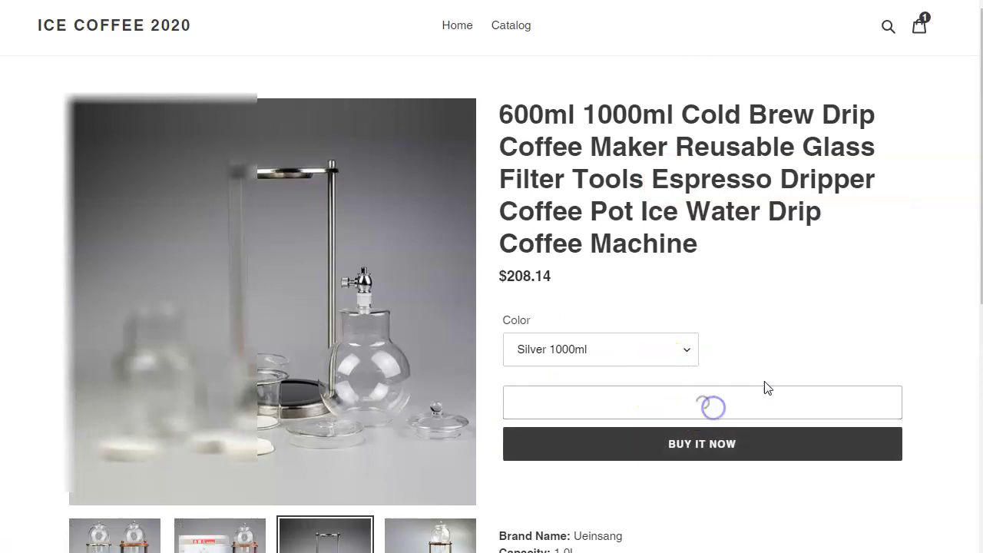
click(841, 219)
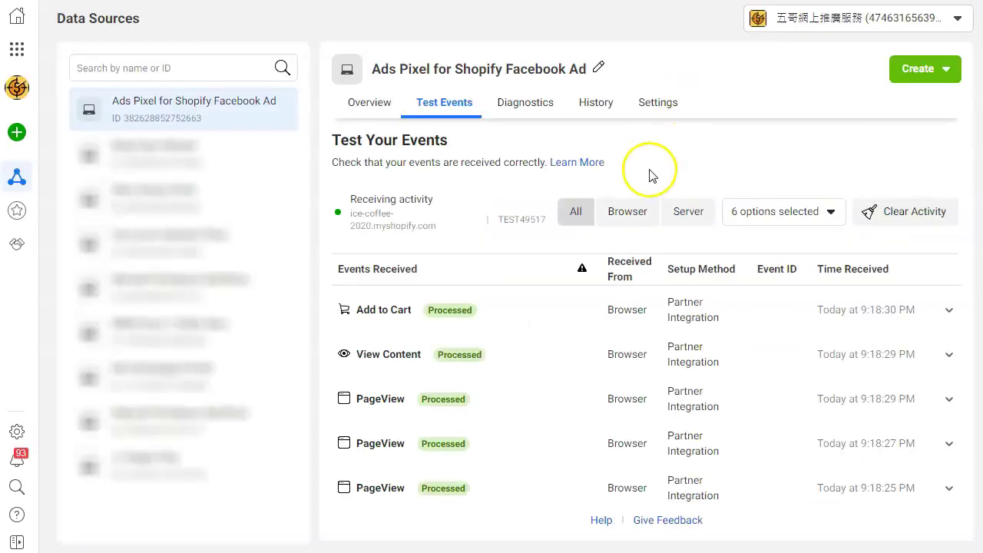
- Start the checkout from the store's cart and review the received pixel events in Events Manager's Test Events
scroll(530, 484, down, 1)
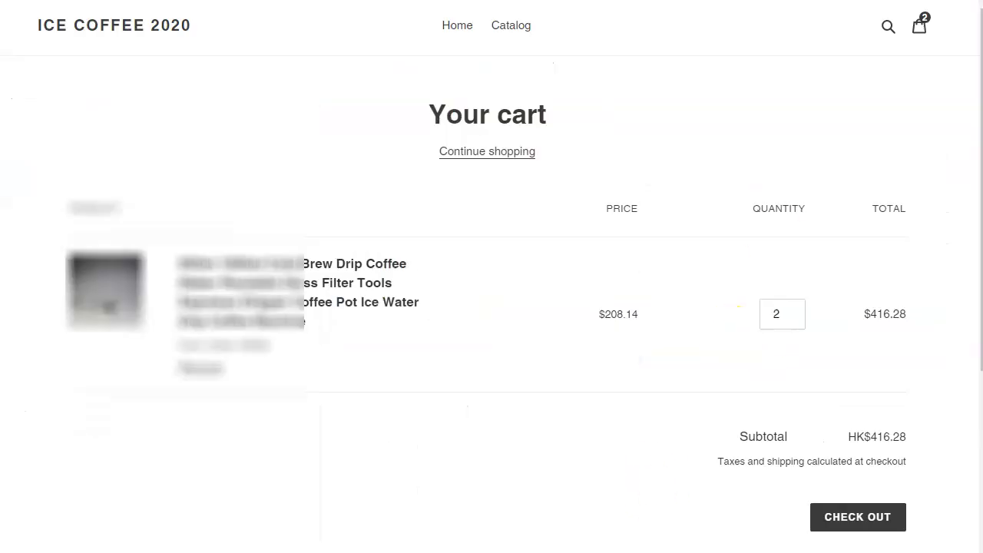
click(878, 514)
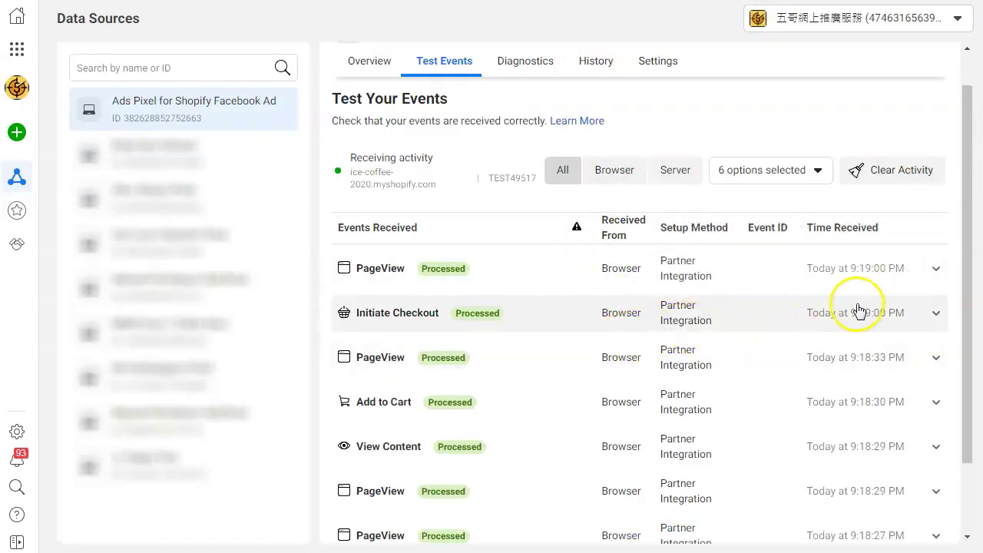
scroll(864, 304, down, 2)
scroll(582, 361, up, 3)
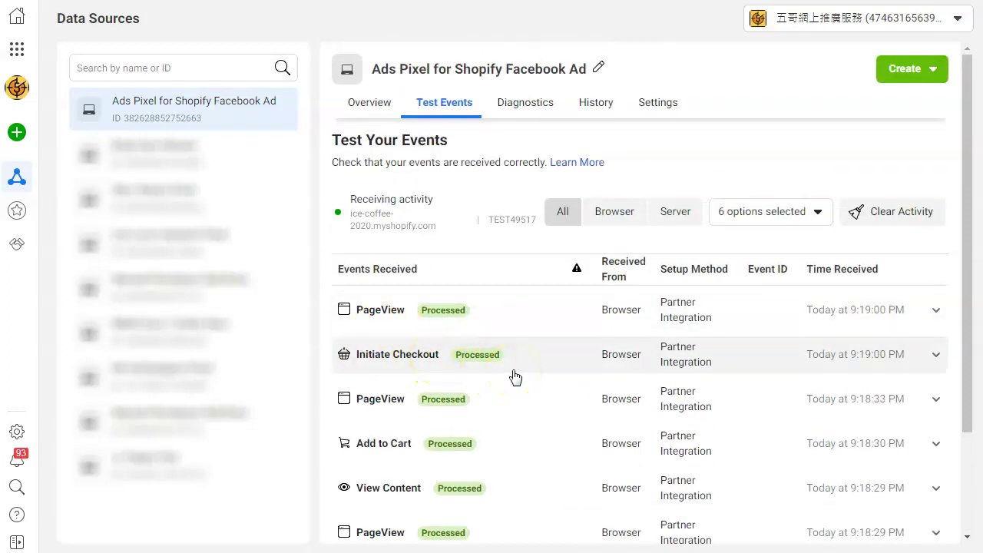
- Examine the cold brew drip coffee maker's product page in the store, covering its title, specifications and the third product image
scroll(513, 376, down, 3)
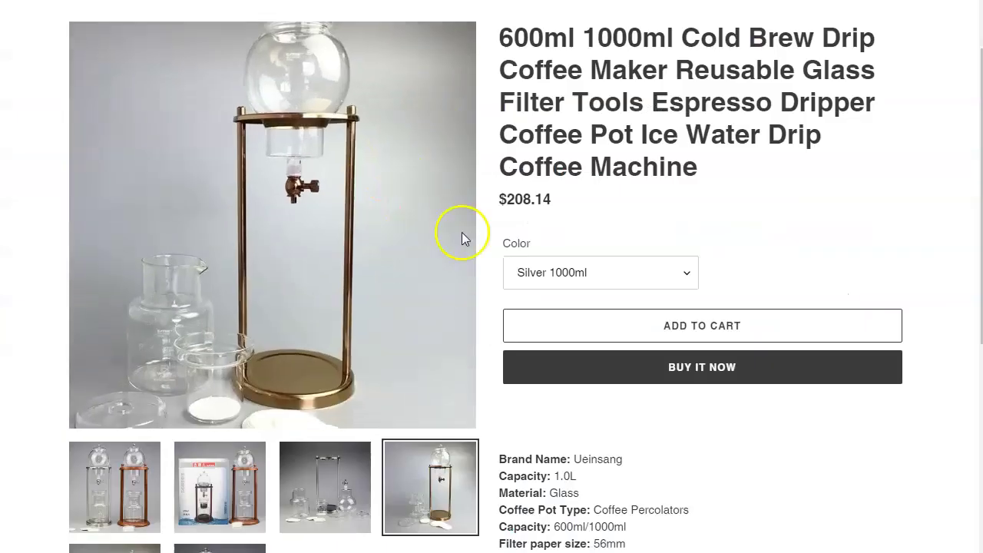
scroll(456, 235, up, 1)
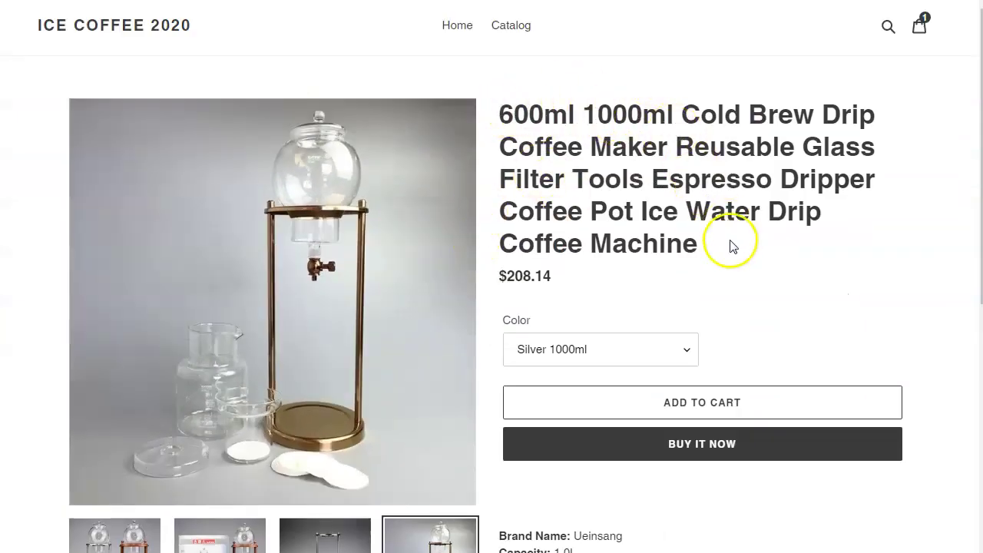
scroll(689, 255, down, 1)
scroll(690, 256, down, 3)
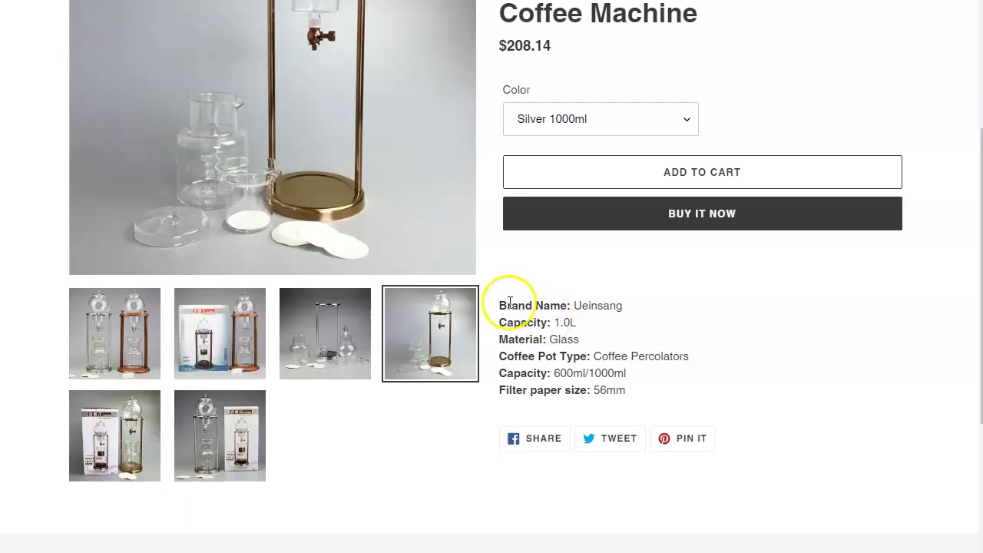
drag(498, 307, 693, 389)
click(585, 301)
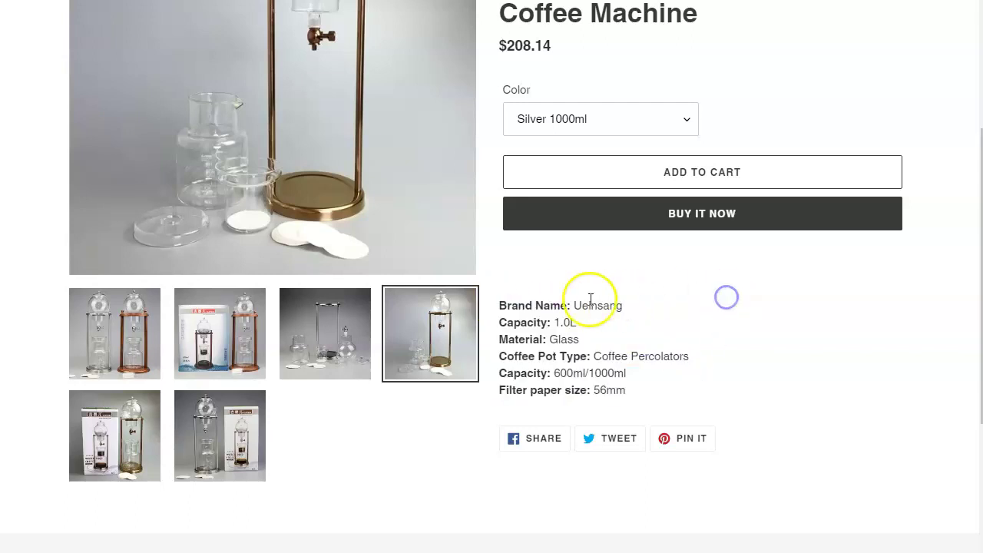
triple_click(603, 305)
click(588, 303)
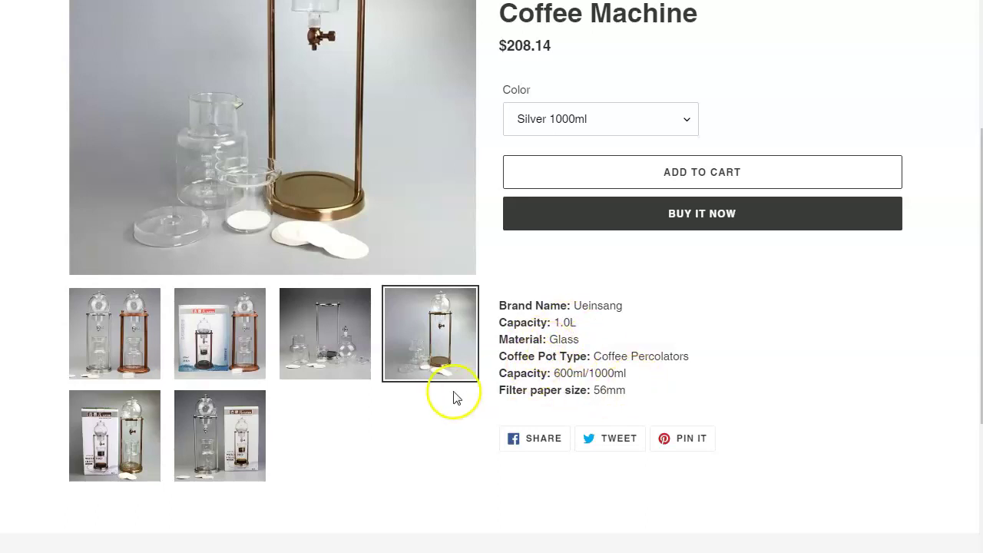
click(364, 354)
scroll(322, 307, up, 3)
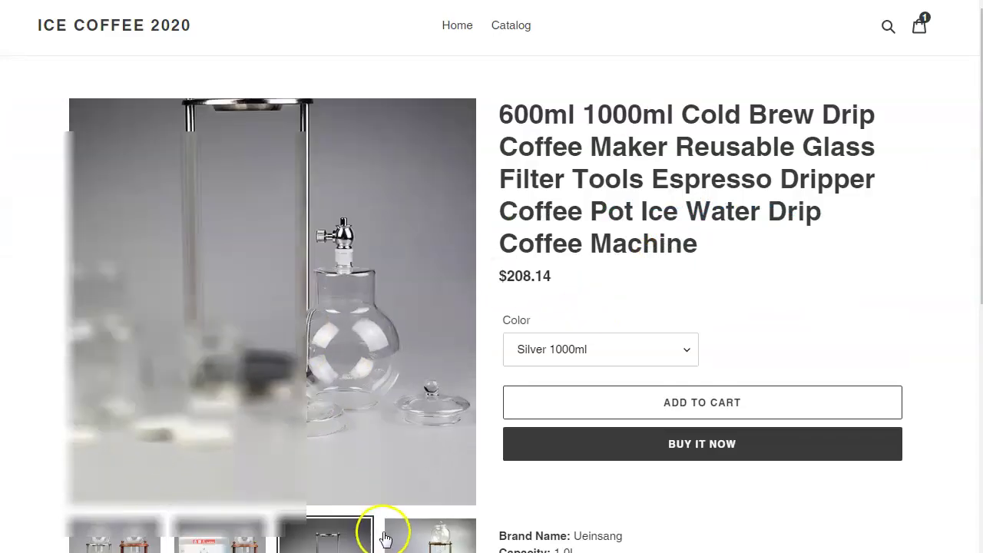
- Check out from the store's cart and try to continue to shipping with the contact and shipping address fields left blank
click(918, 24)
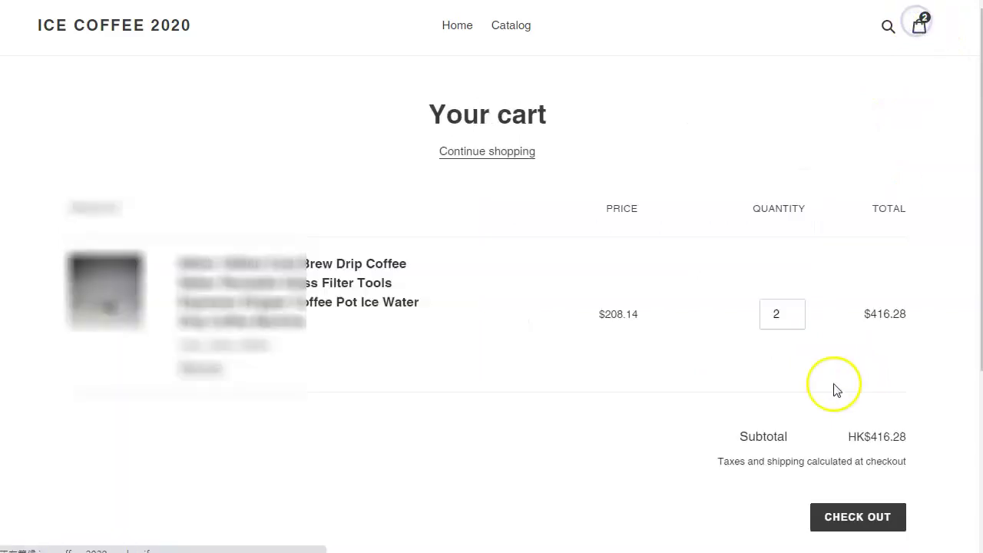
click(882, 522)
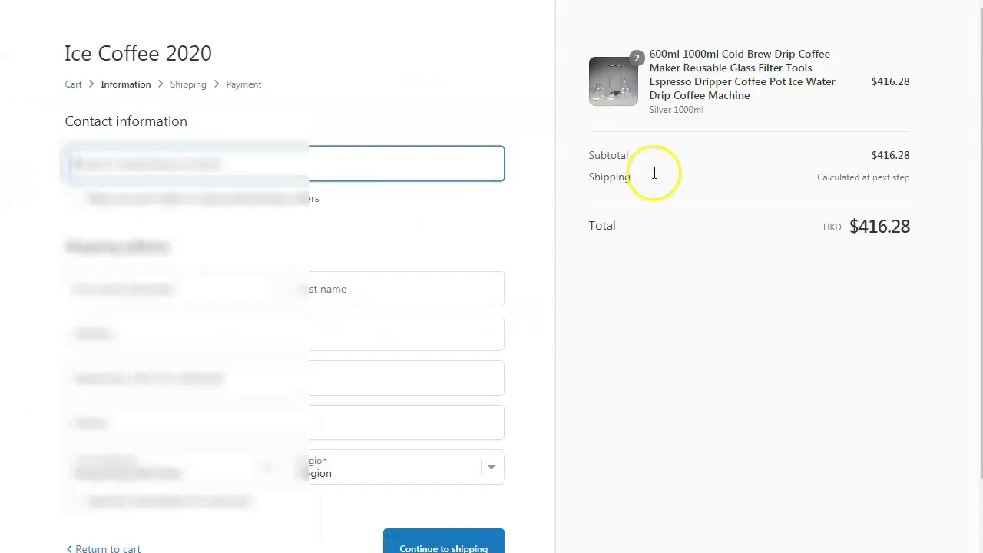
scroll(467, 461, down, 1)
click(465, 470)
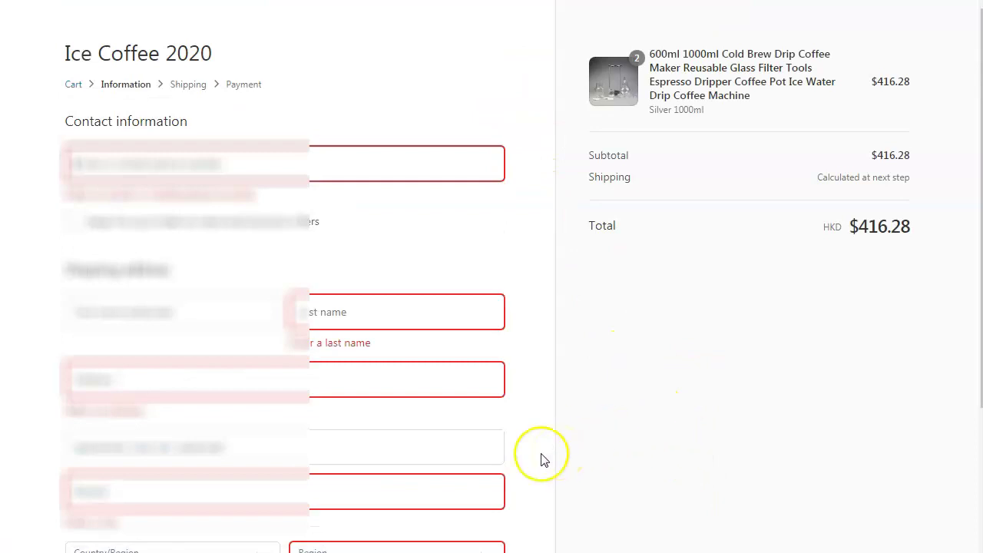
scroll(549, 425, down, 2)
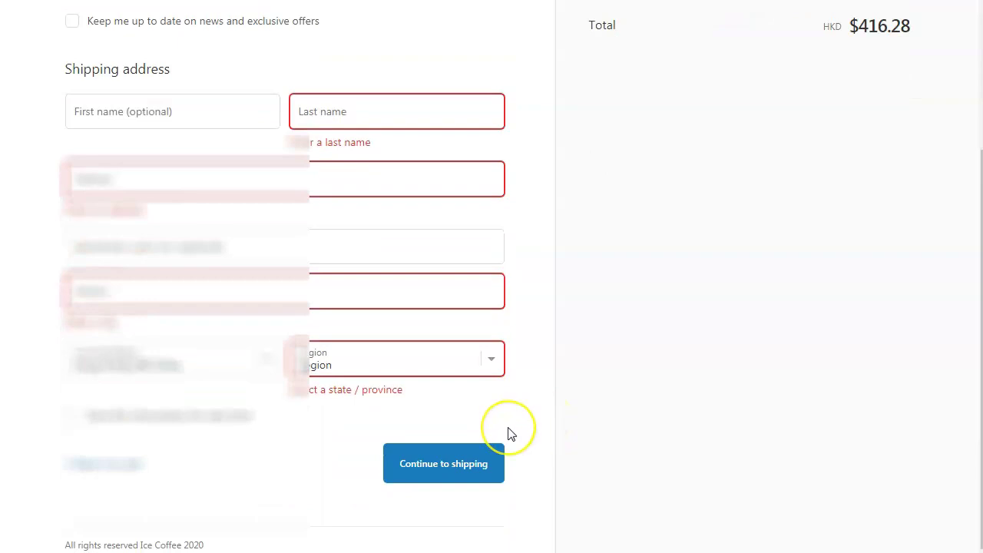
scroll(511, 434, up, 1)
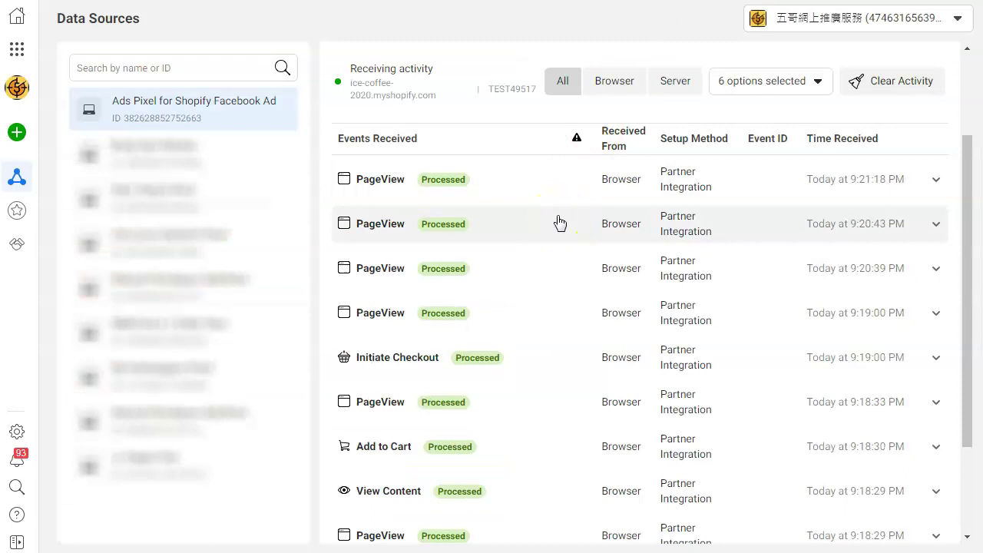
- Switch to Events Manager and check the Test Events list for activity from the latest cart and checkout visit
scroll(496, 361, up, 2)
scroll(496, 361, down, 4)
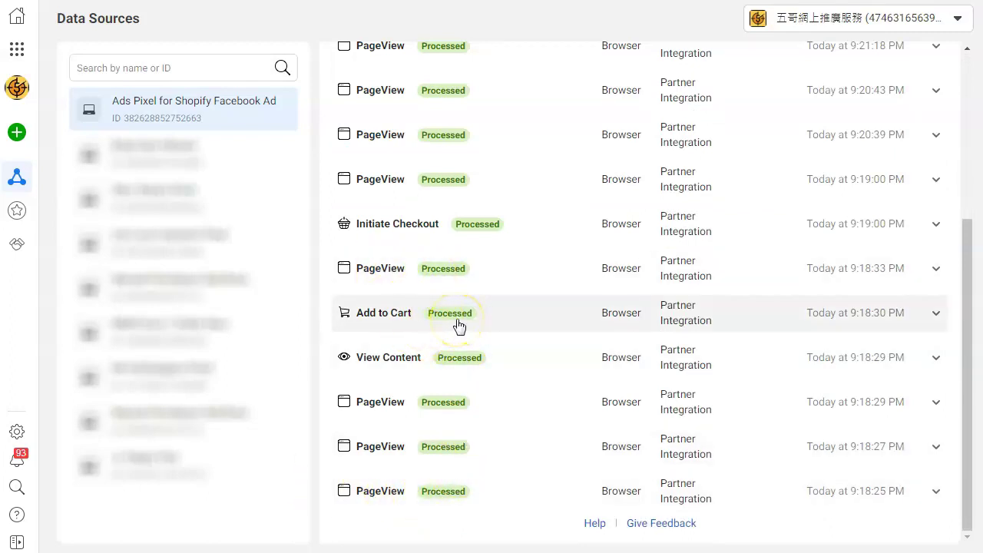
scroll(520, 328, up, 3)
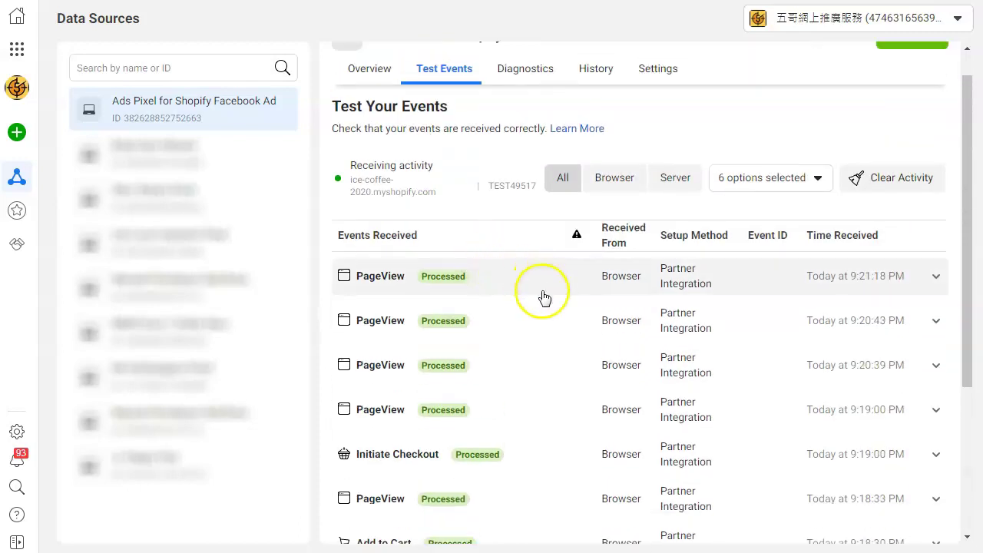
scroll(584, 361, up, 1)
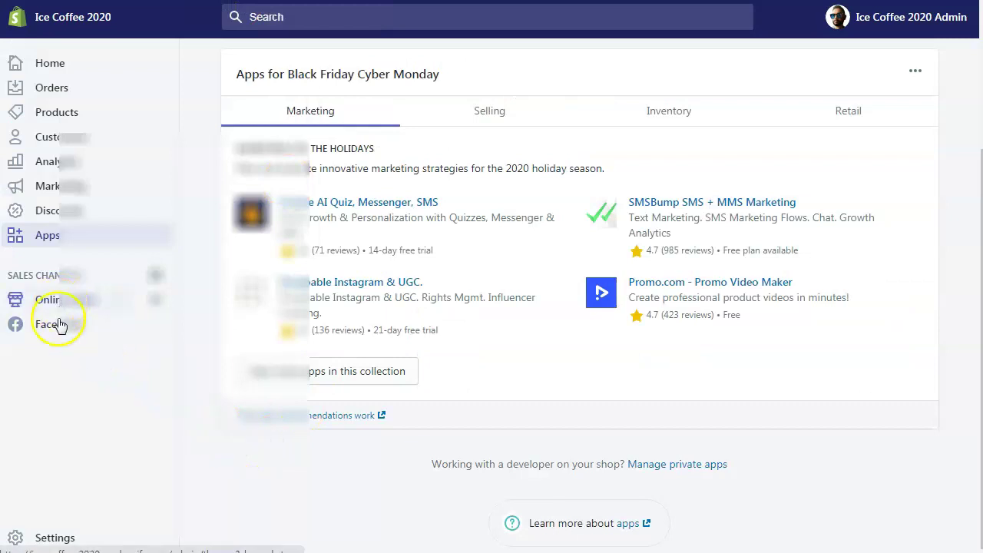
- Switch to the Shopify admin, look through the Online Store's themes page and open the store's Preferences
click(68, 302)
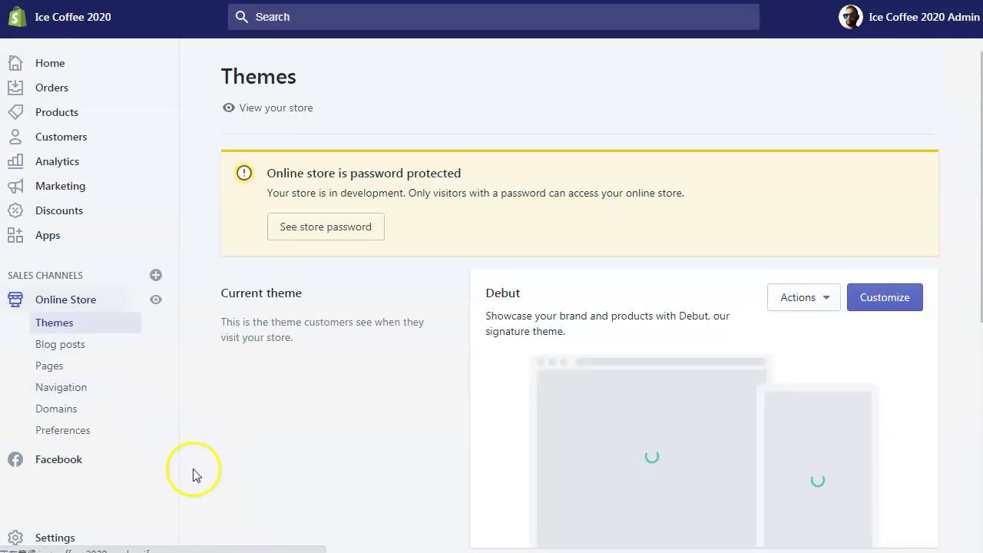
scroll(257, 434, down, 1)
scroll(256, 434, down, 5)
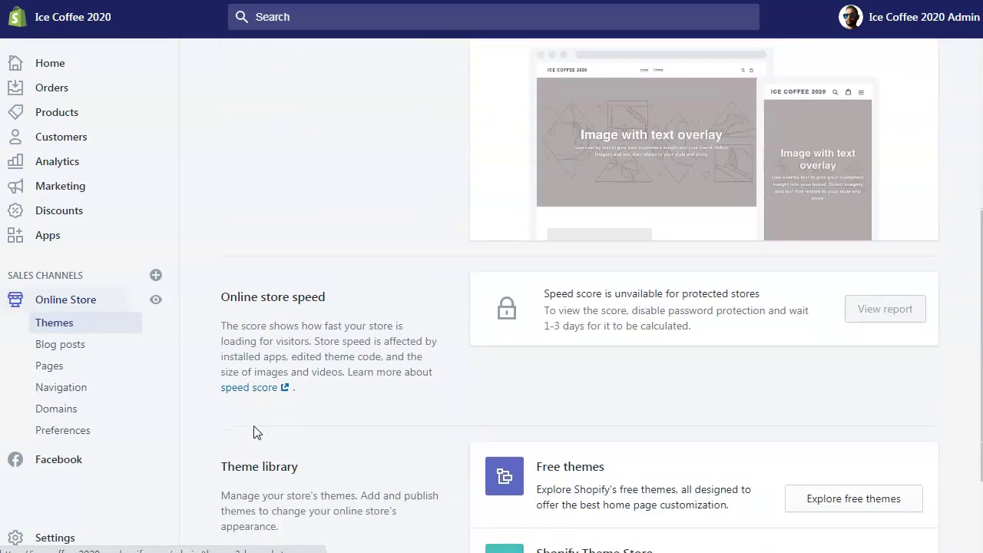
scroll(257, 428, down, 1)
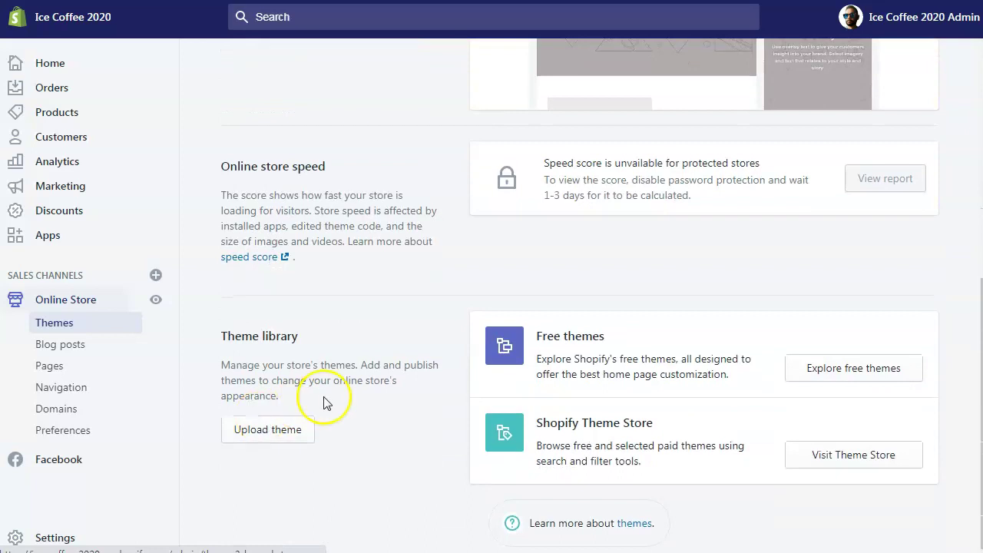
click(73, 434)
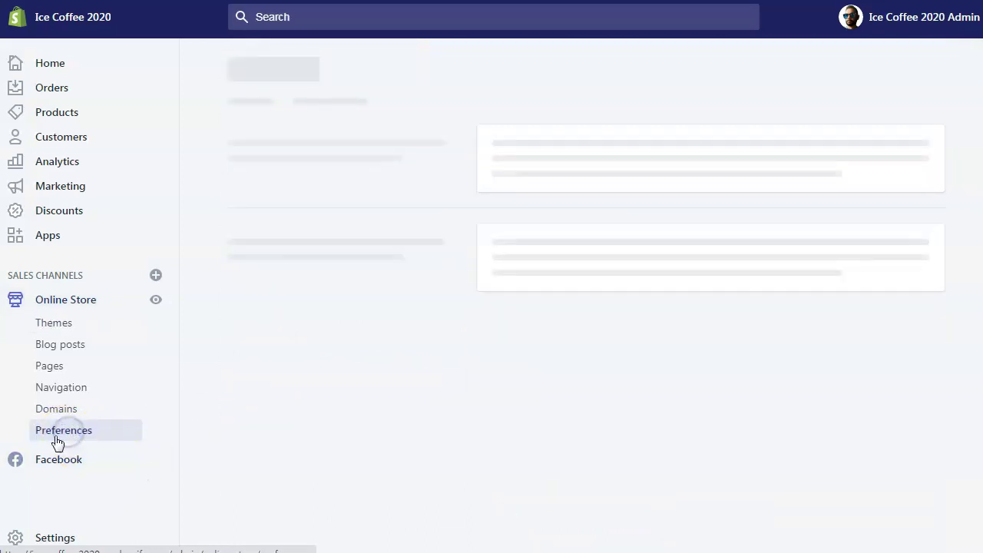